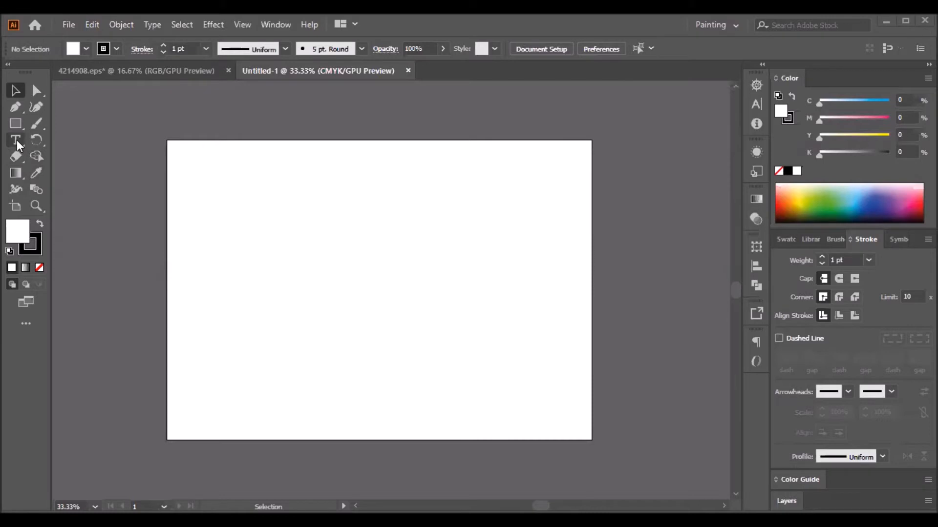
Create an area type frame about 4.74 in wide and 3.19 in high on the artboard and clear its placeholder text.
click(16, 140)
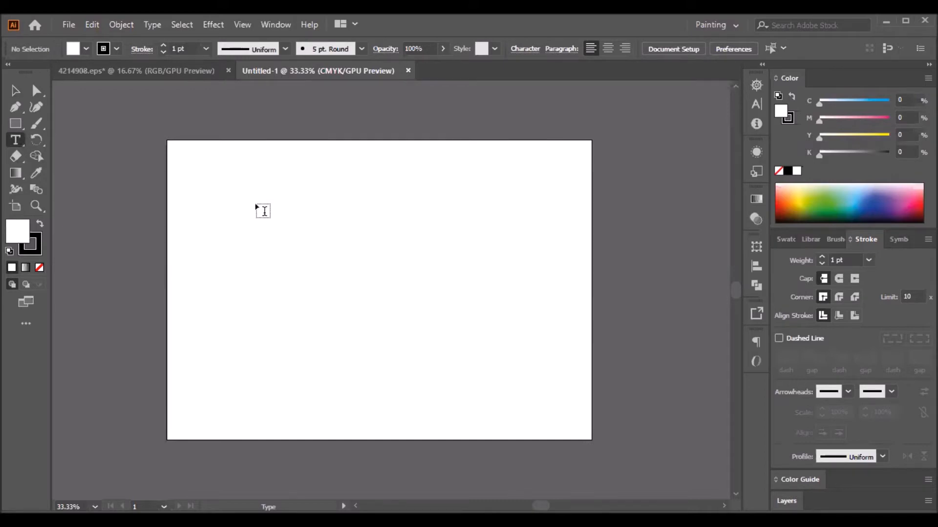
drag(240, 201, 361, 285)
click(293, 229)
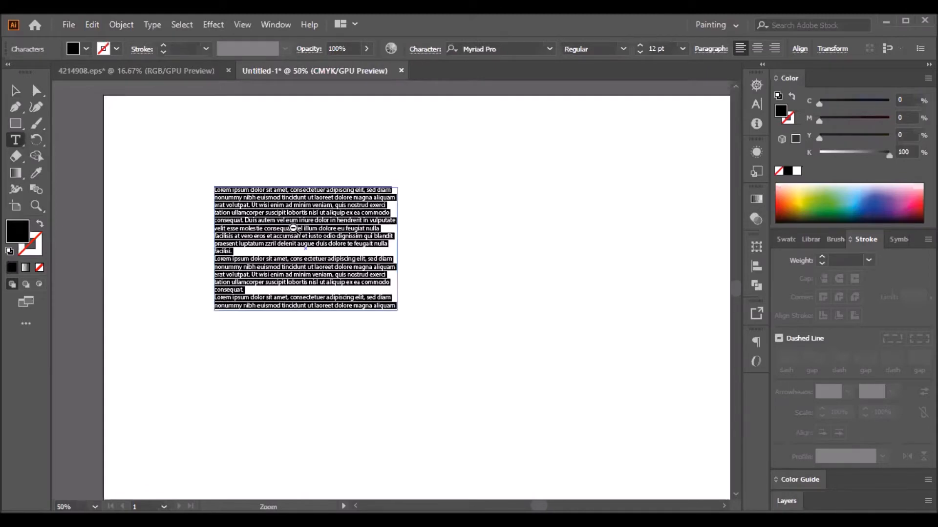
click(293, 229)
click(293, 228)
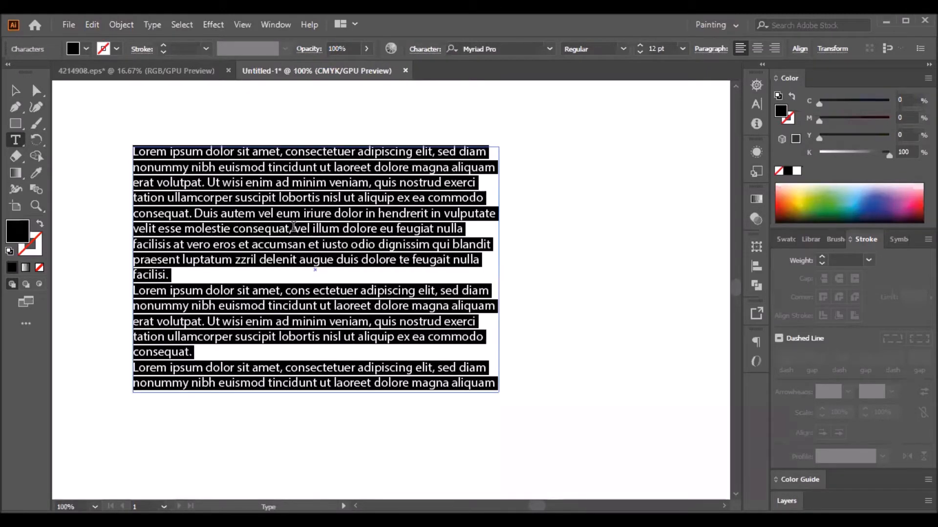
key(BackSpace)
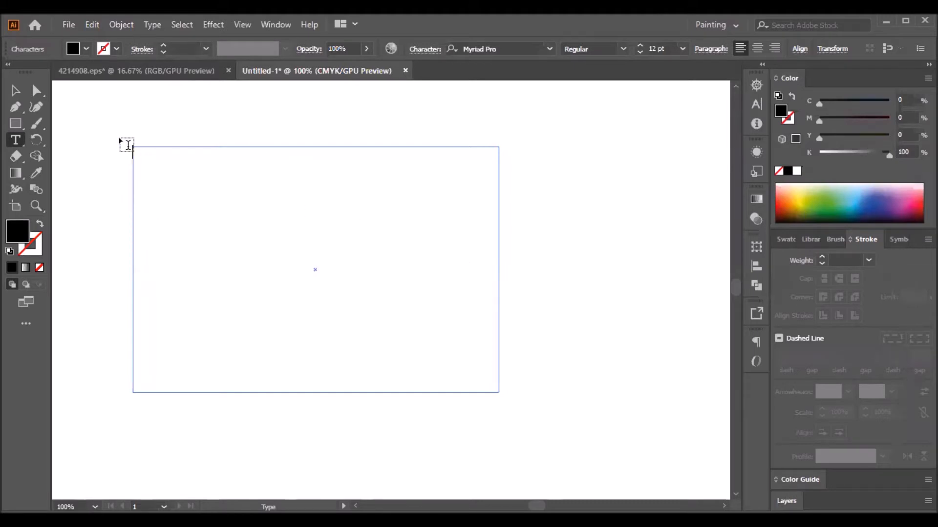
Open Area Type Options for the empty text frame, set the number of rows to 2 and turn on the preview.
click(152, 24)
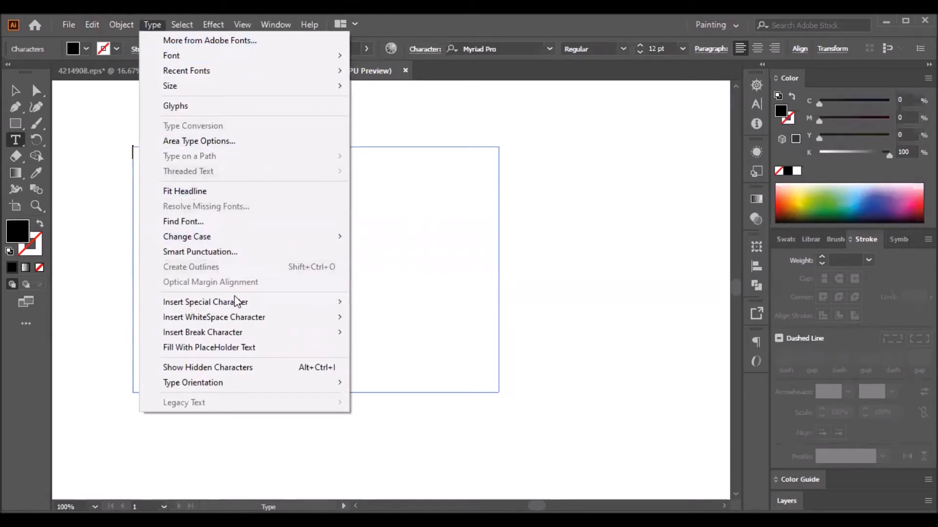
click(222, 140)
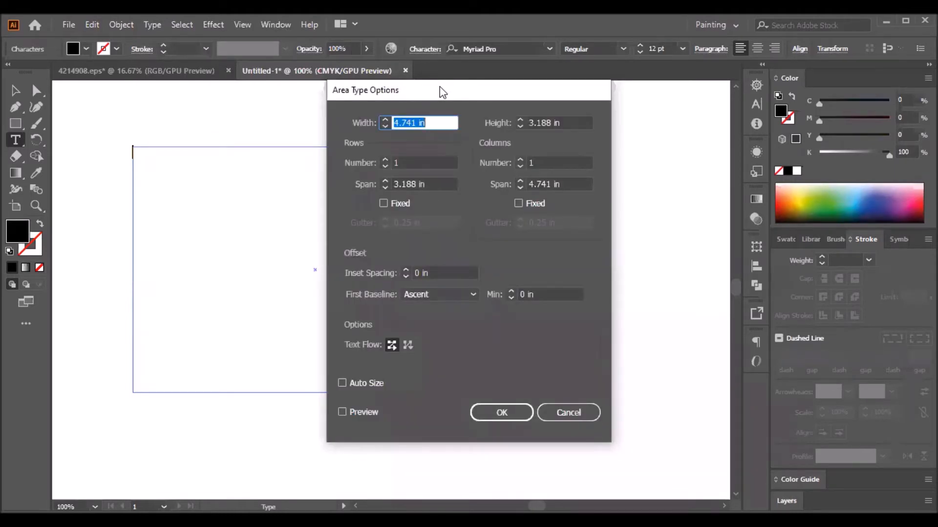
drag(443, 92, 526, 87)
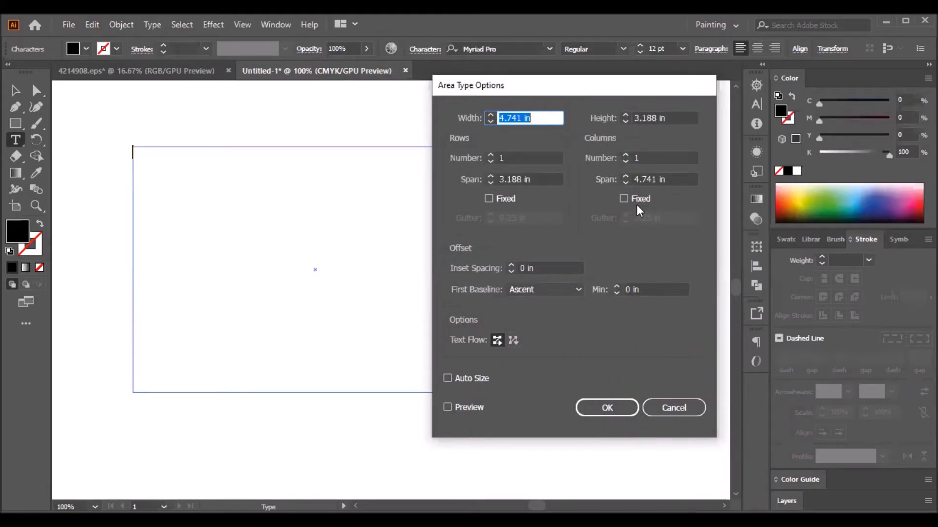
click(490, 155)
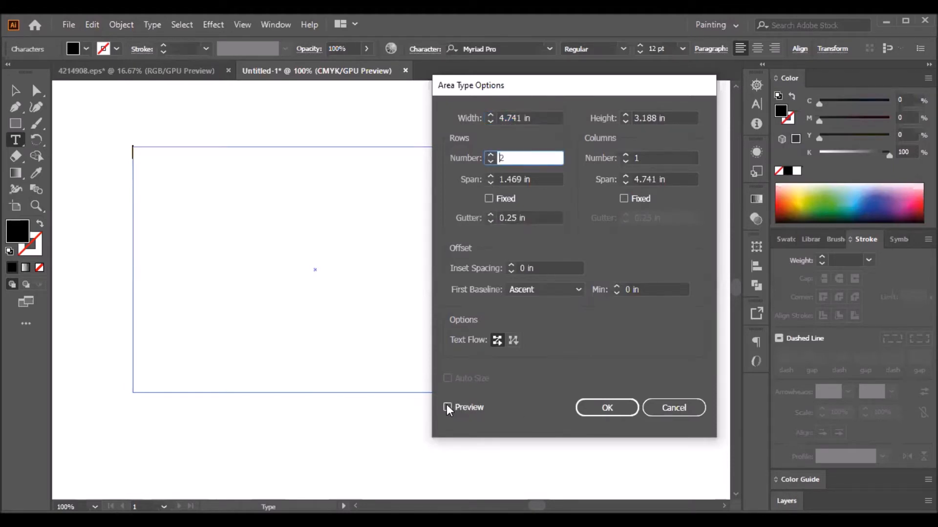
click(447, 407)
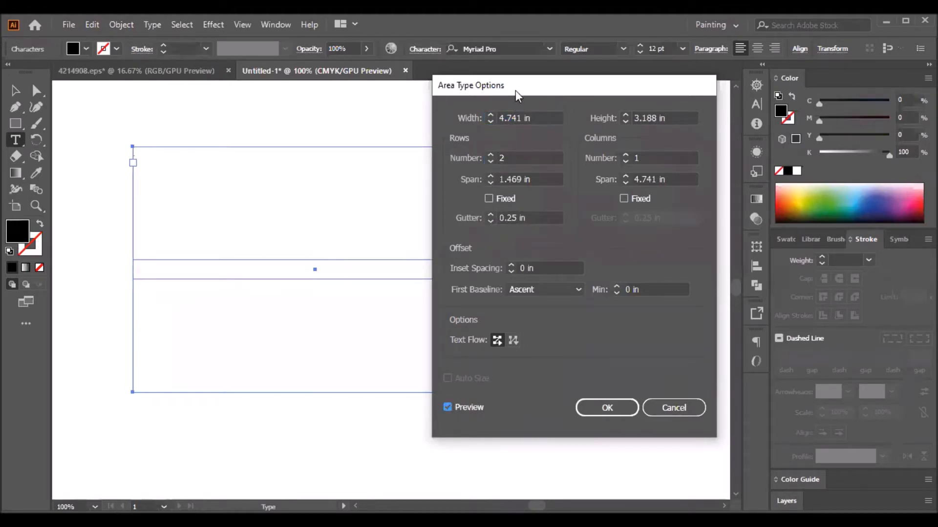
drag(529, 90, 629, 105)
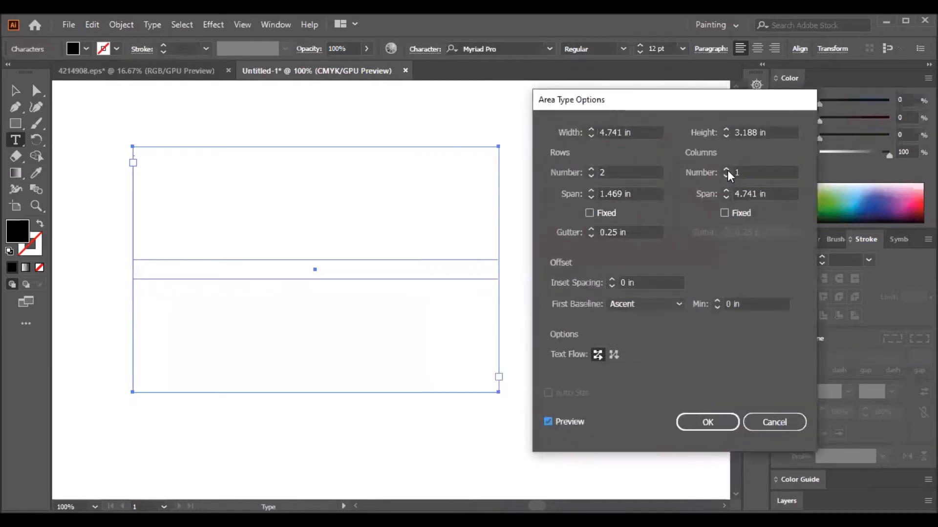
Set the number of columns in the text frame to 7.
click(733, 172)
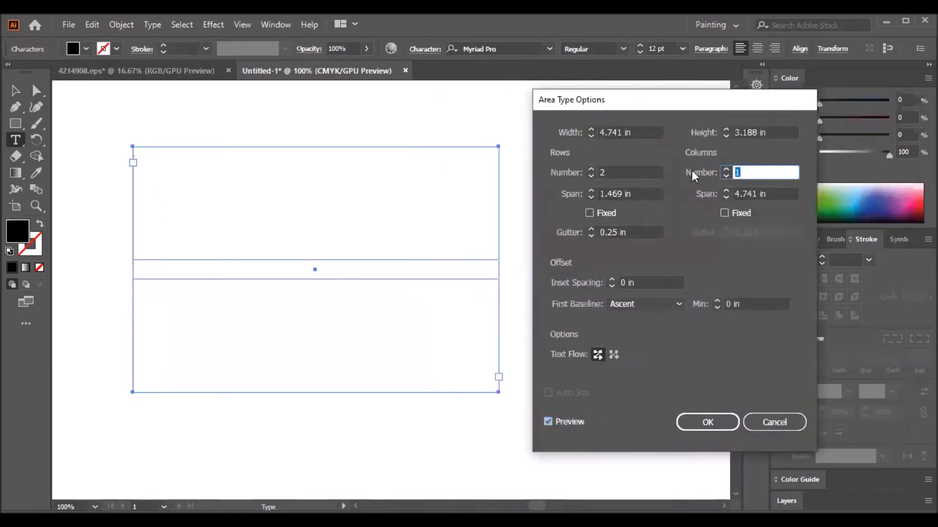
text(7)
click(627, 172)
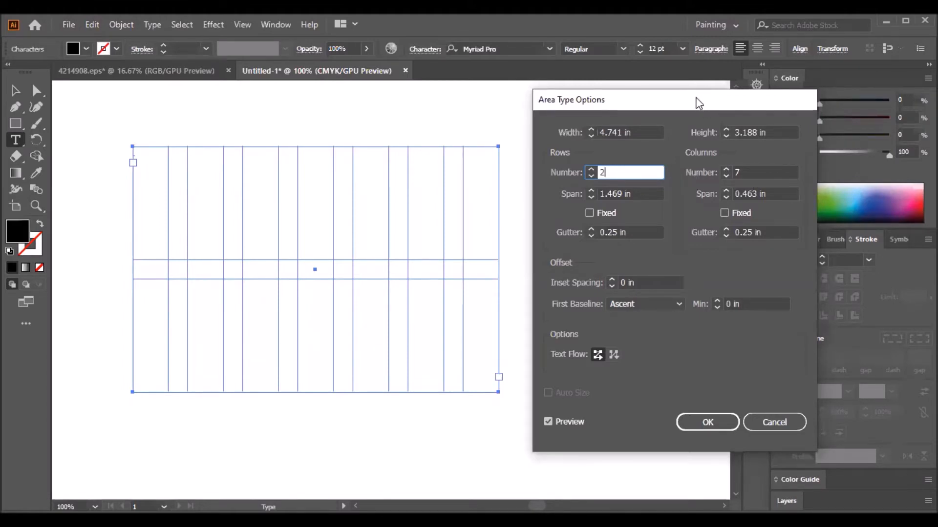
drag(698, 103, 674, 89)
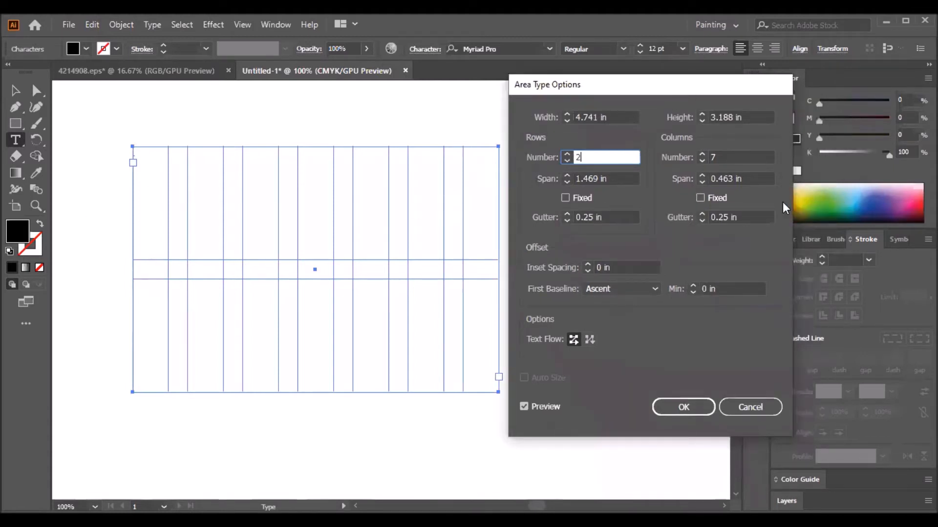
Set the gutter between the columns to 0.75 in.
click(701, 221)
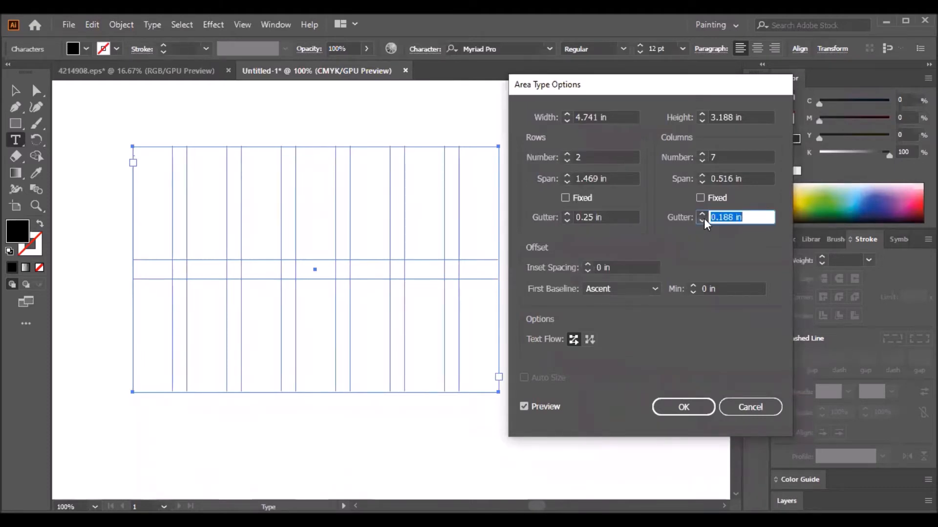
click(701, 215)
click(701, 215)
click(702, 215)
click(702, 215)
click(701, 215)
click(701, 215)
click(701, 215)
click(702, 215)
click(701, 215)
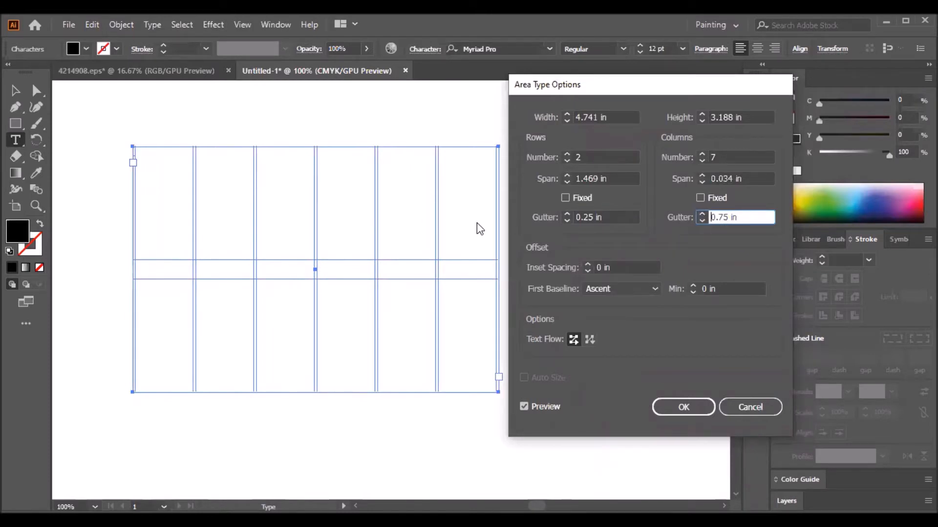
Set the span of the seven columns to 0.313 in.
drag(680, 84, 734, 84)
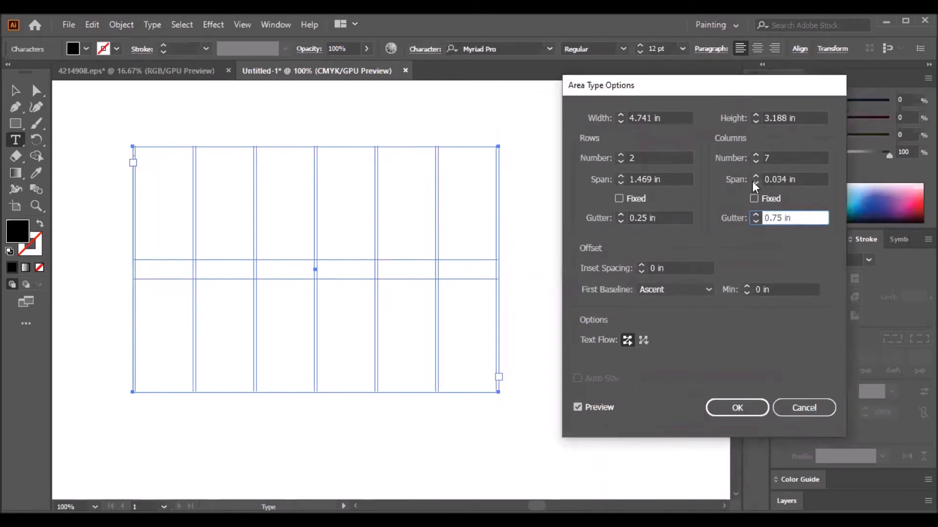
click(755, 183)
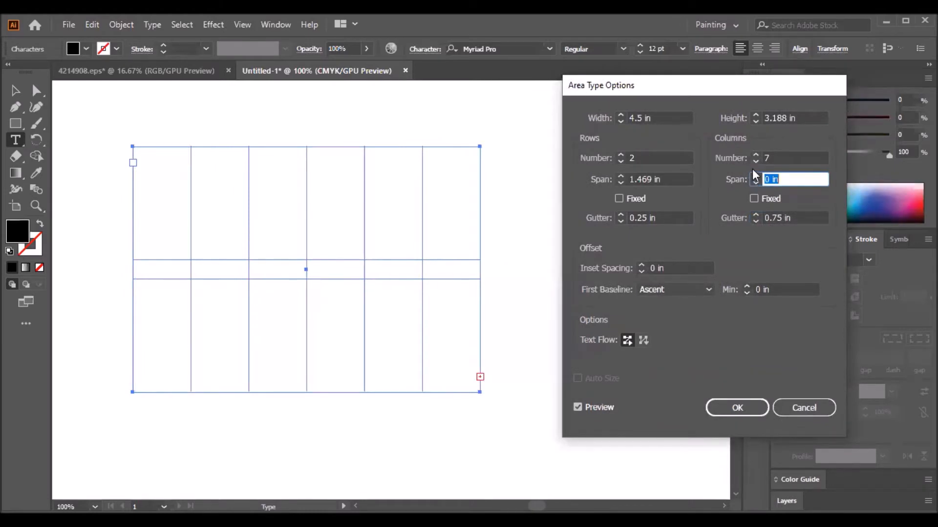
click(758, 174)
click(758, 174)
click(757, 175)
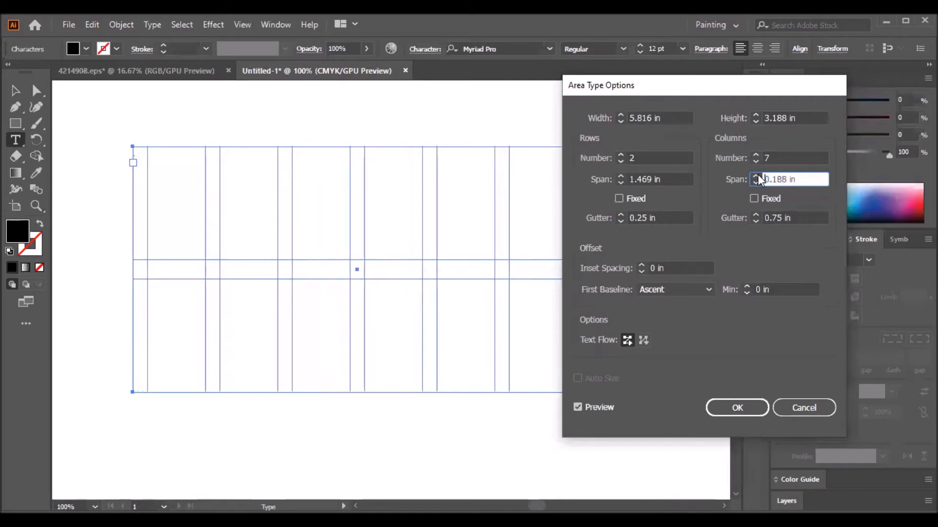
drag(676, 89, 684, 92)
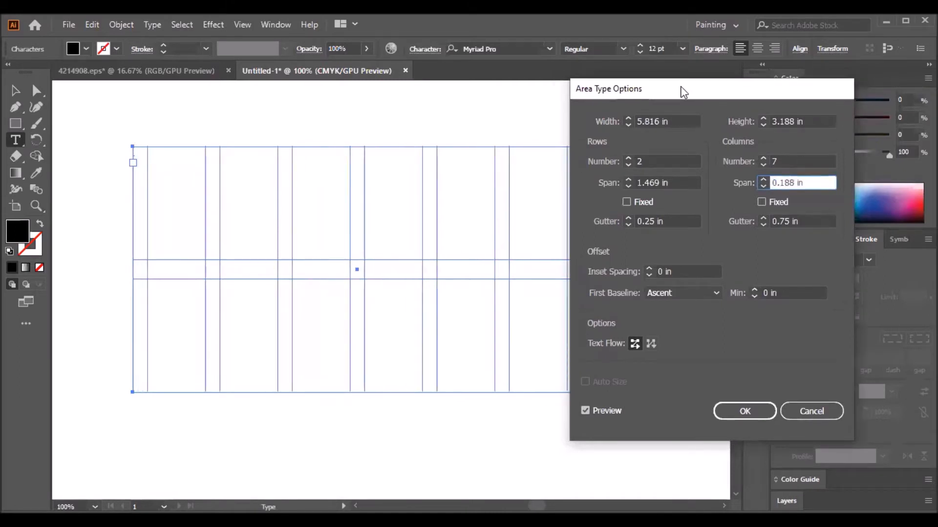
drag(684, 92, 717, 88)
click(797, 175)
click(797, 175)
click(797, 175)
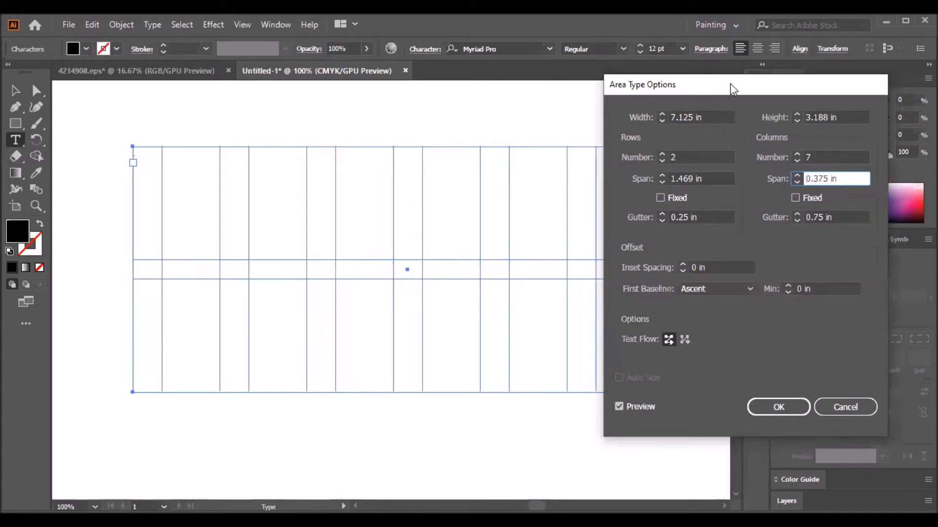
drag(731, 87, 790, 83)
click(855, 178)
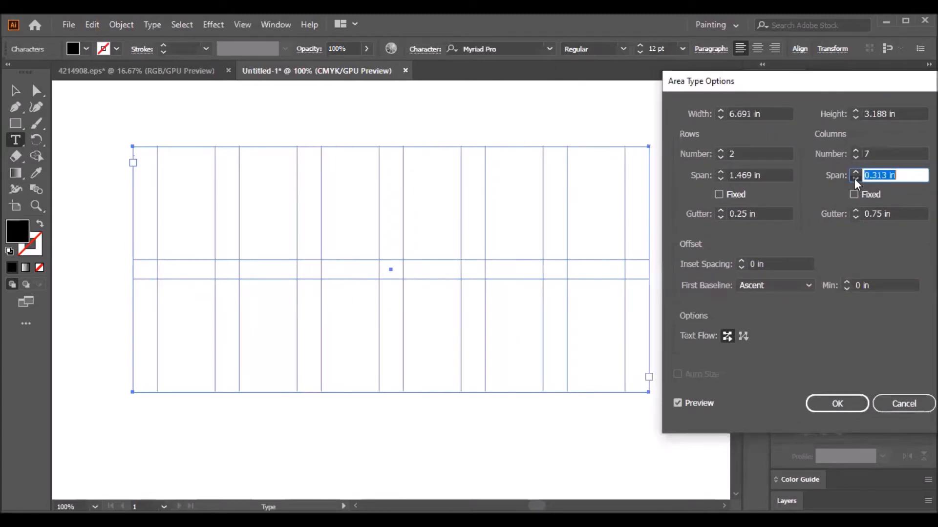
Try several column gutter widths and set the gutter to 0 in.
click(855, 217)
click(855, 216)
click(855, 217)
click(855, 217)
click(855, 217)
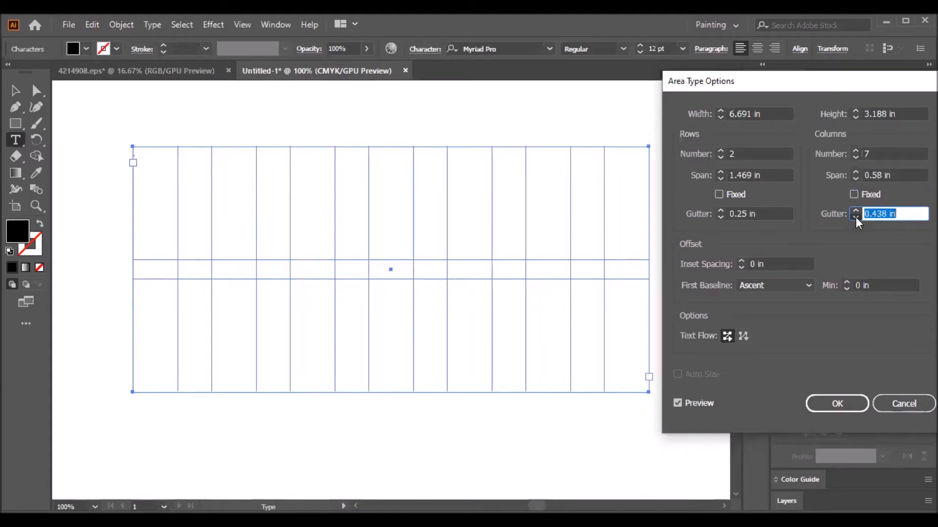
click(855, 210)
click(855, 210)
click(855, 210)
click(856, 210)
click(870, 213)
key(Up)
key(Up)
key(Up)
key(Up)
key(Up)
key(Up)
key(Up)
key(Up)
key(Up)
key(Up)
key(Up)
key(Up)
key(Up)
key(Up)
key(Up)
key(Up)
key(Up)
key(Up)
key(Up)
key(Up)
key(Up)
key(Up)
key(Up)
key(Up)
key(Up)
key(Up)
key(Up)
key(Up)
key(Up)
key(Up)
key(Up)
key(Up)
key(Up)
key(Up)
key(Up)
key(Up)
key(Up)
key(Up)
key(Up)
key(Up)
text(0)
Set the column gutter to 0.1 in and apply the area type settings.
drag(882, 176, 893, 177)
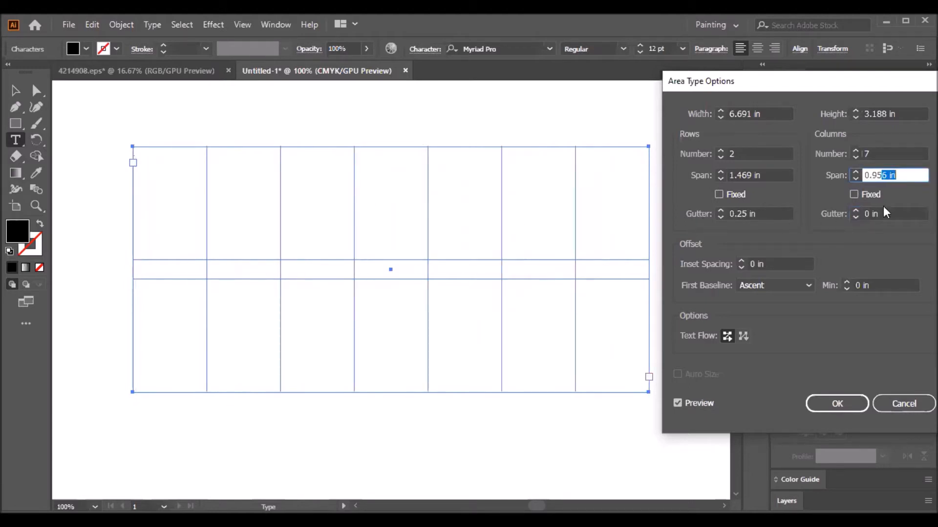
double_click(868, 214)
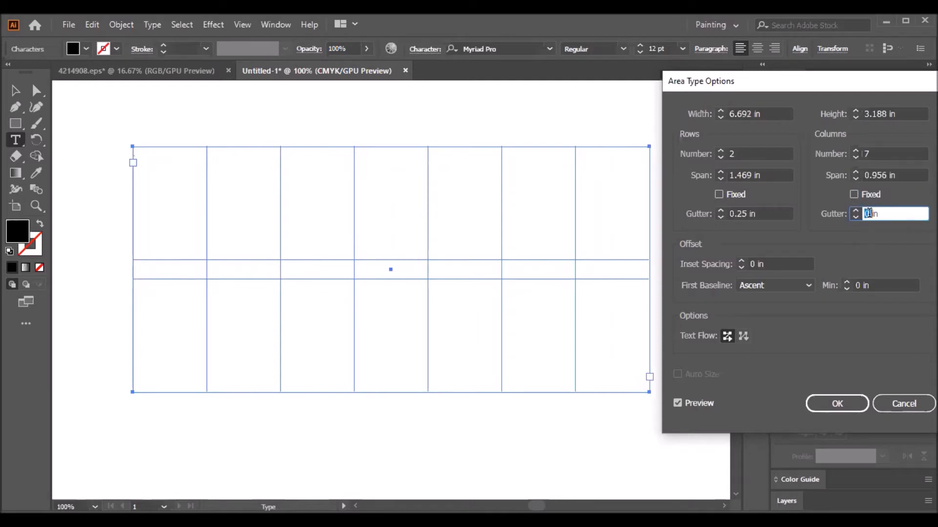
text(.1)
key(Return)
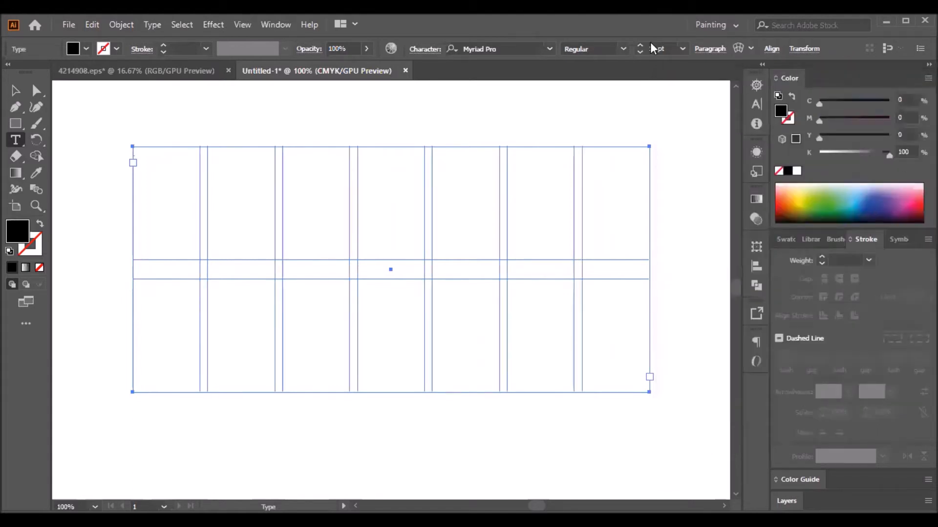
Reopen Area Type Options for the frame, set the number of rows to 5 and turn on the preview.
click(152, 25)
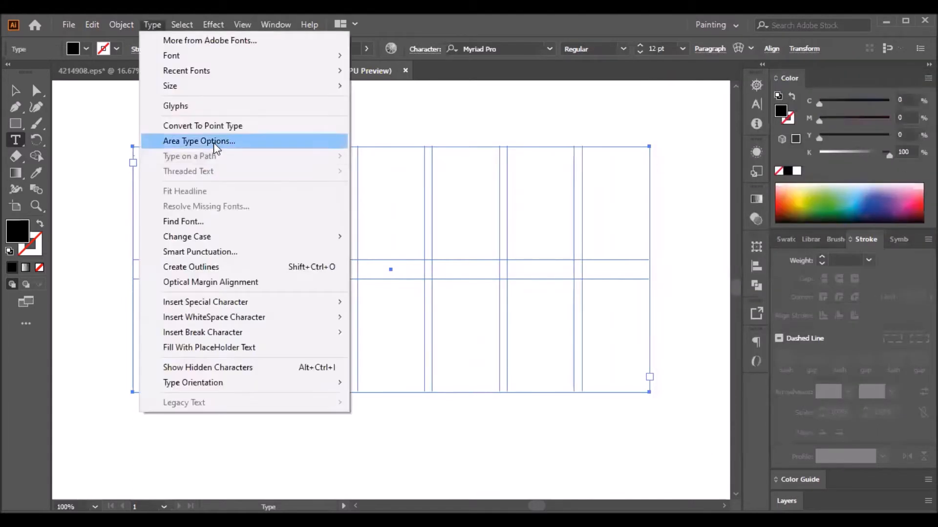
click(205, 140)
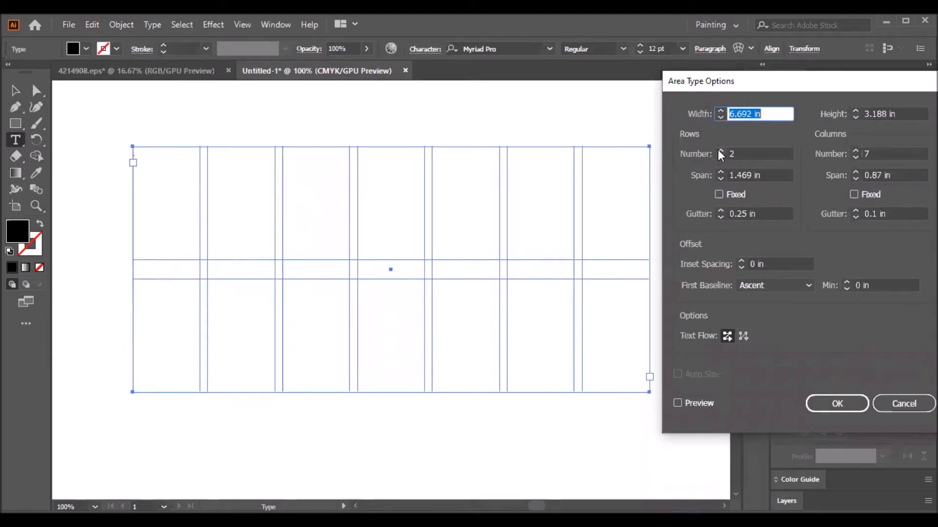
click(720, 151)
click(719, 151)
click(720, 151)
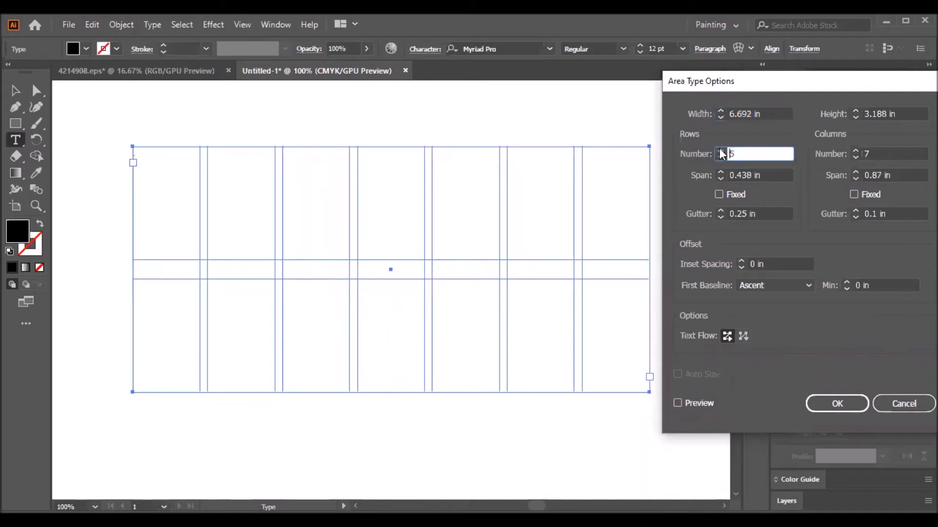
click(882, 156)
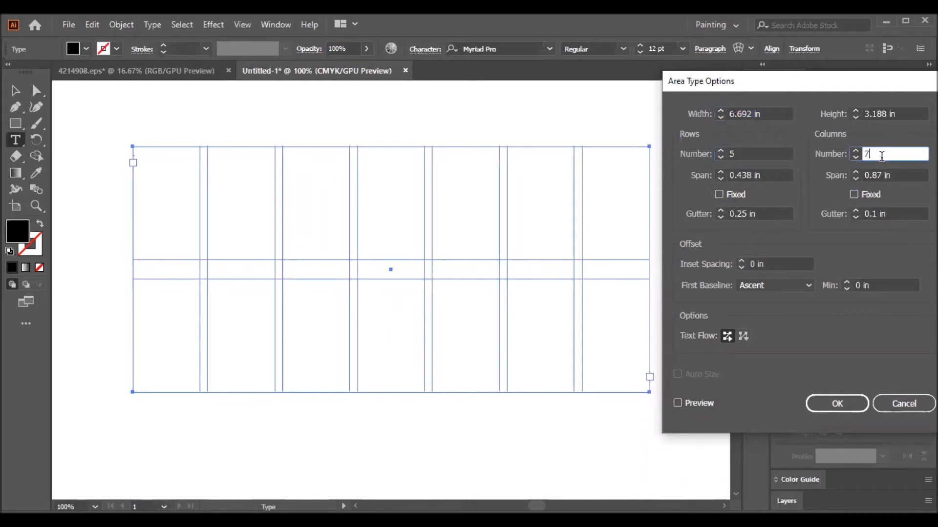
click(678, 402)
Set the gutter between the rows to 0.1 in.
drag(730, 214, 751, 215)
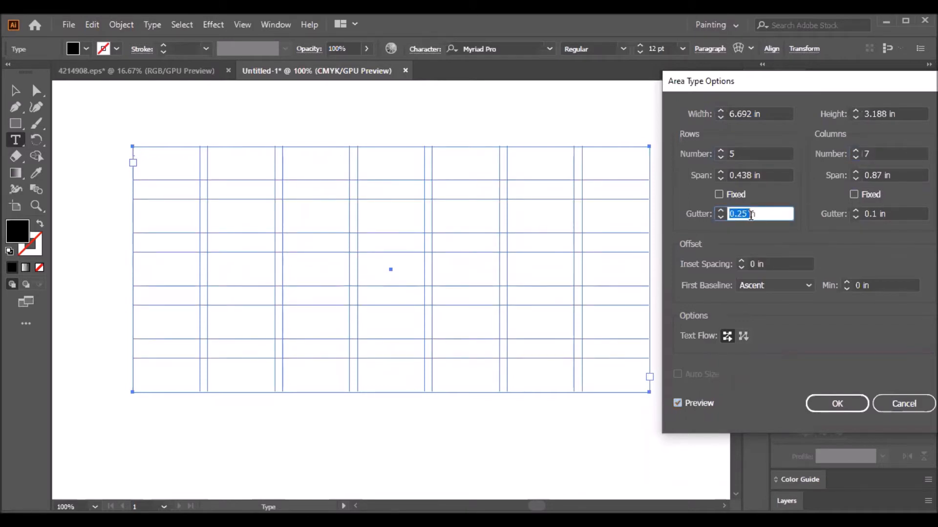
text(.1)
click(754, 154)
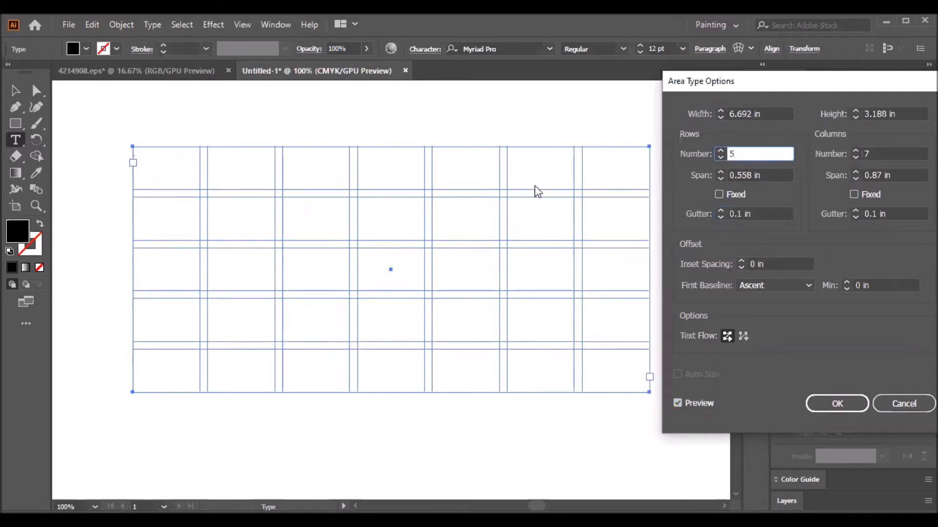
Set the row span to 0.438 in and increase the number of rows to 6.
drag(709, 82, 609, 82)
click(621, 180)
click(621, 179)
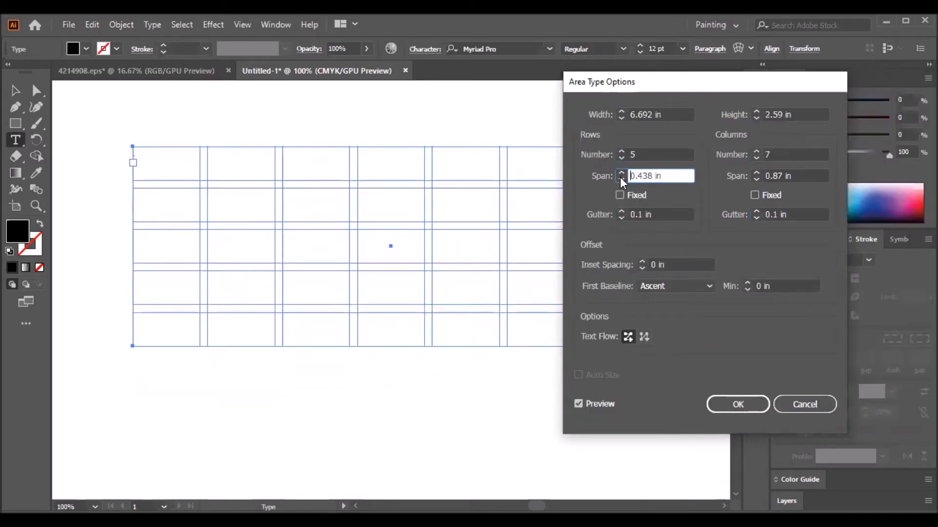
click(621, 173)
click(621, 173)
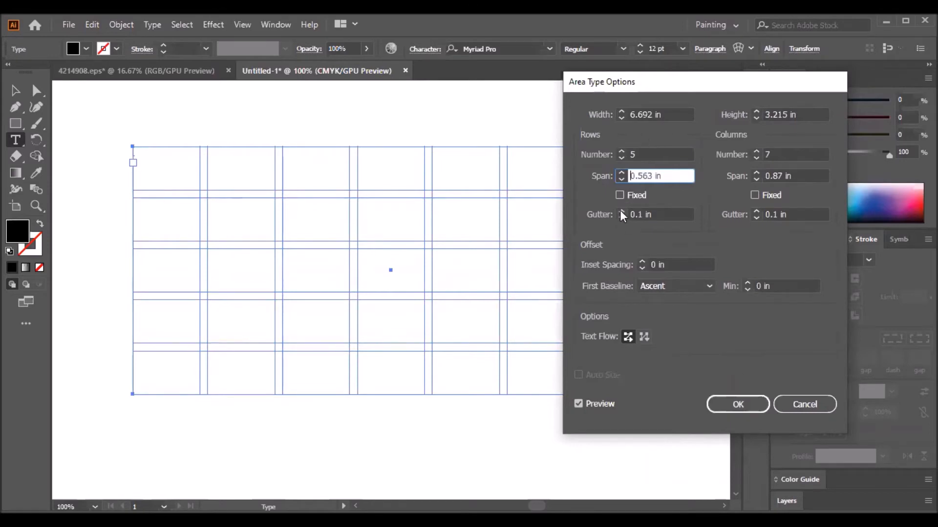
click(621, 178)
click(621, 178)
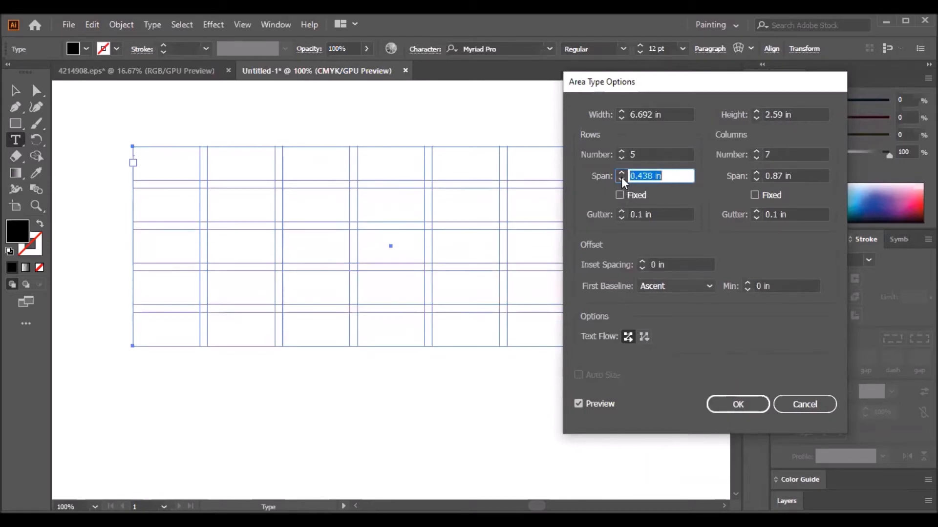
click(621, 152)
click(621, 151)
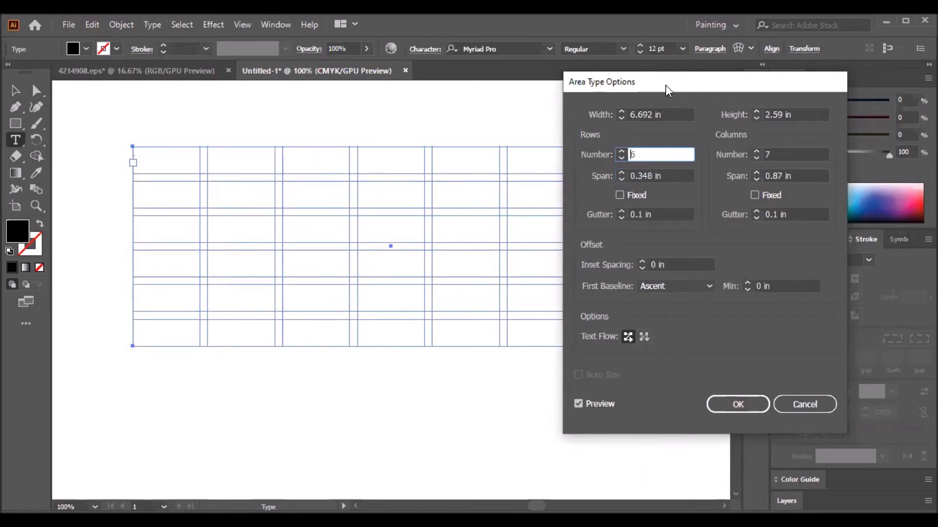
Set the row span to 0.375 in and the row gutter to 0.05 in, then apply the area type settings.
drag(673, 84, 761, 83)
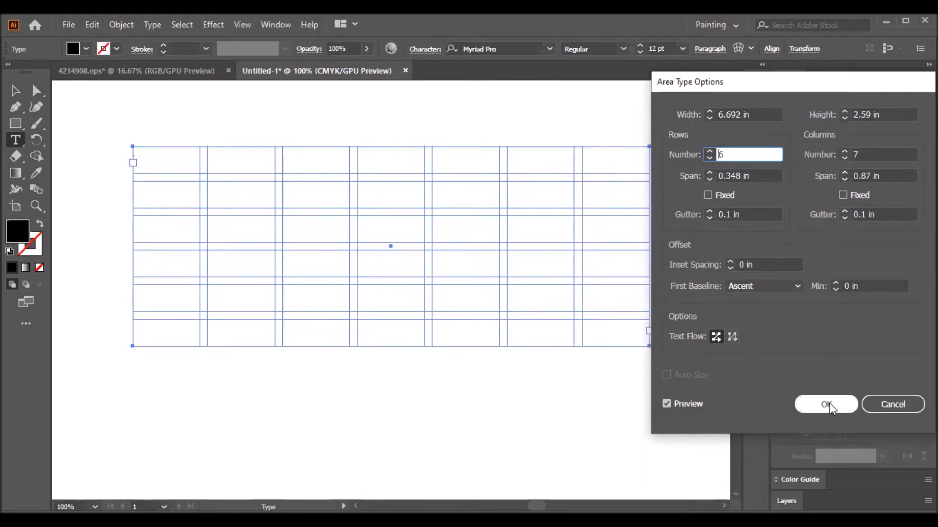
click(710, 179)
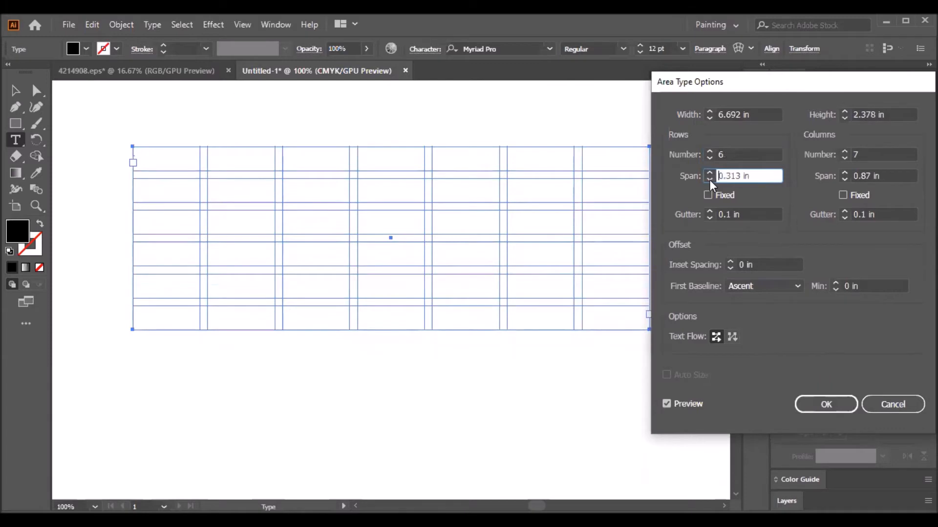
click(709, 173)
double_click(727, 214)
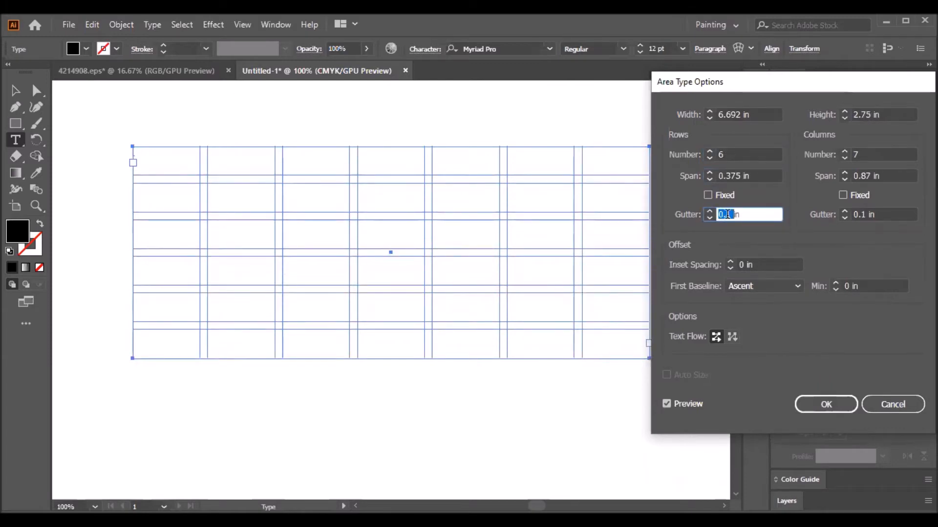
text(0.05)
key(Return)
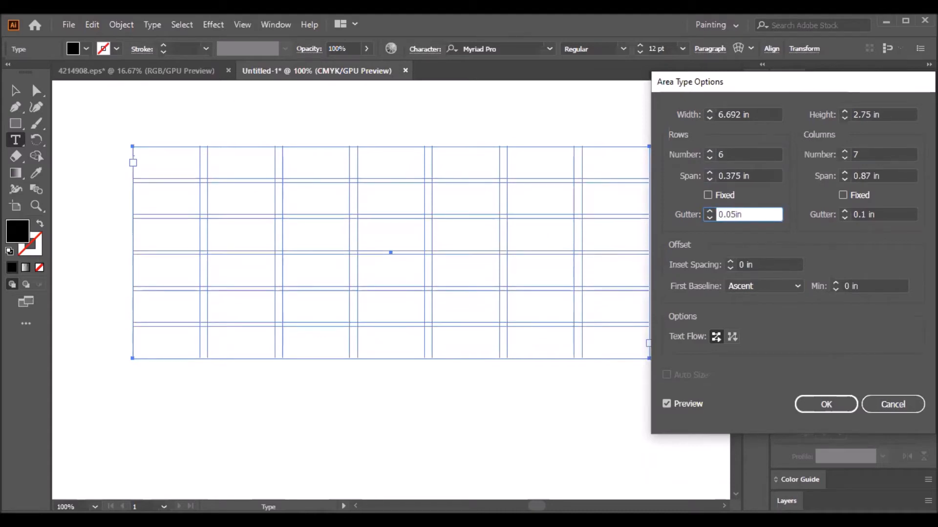
Narrow the grid frame by pulling its right edge inward with the Selection tool, keeping its height.
click(15, 90)
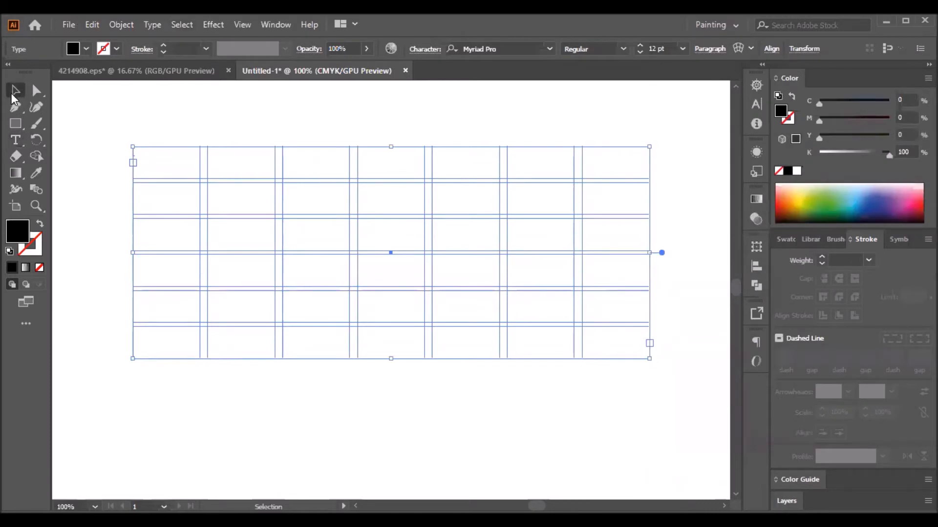
key(ctrl+alt+space)
drag(647, 253, 601, 262)
click(620, 219)
click(281, 147)
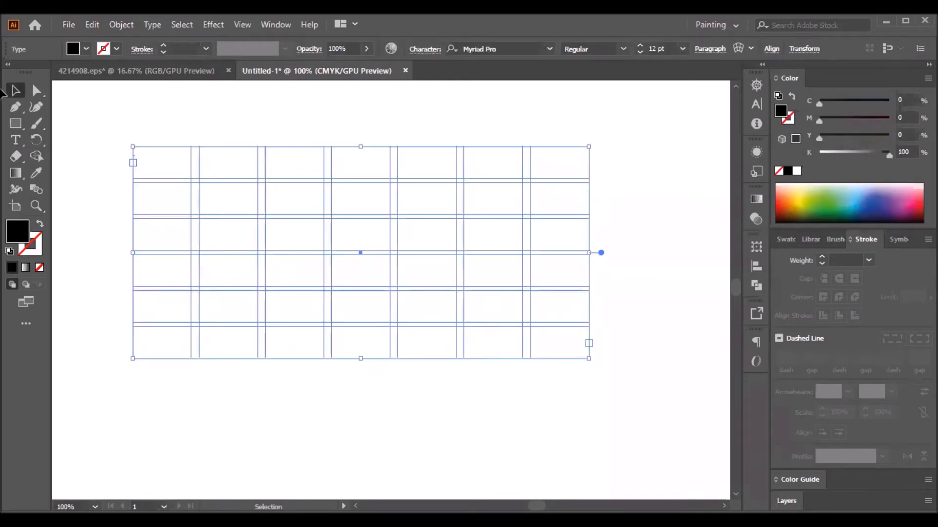
Enter Sat in the first cell of the grid frame.
click(15, 139)
drag(123, 144, 198, 170)
ctrl+click(210, 176)
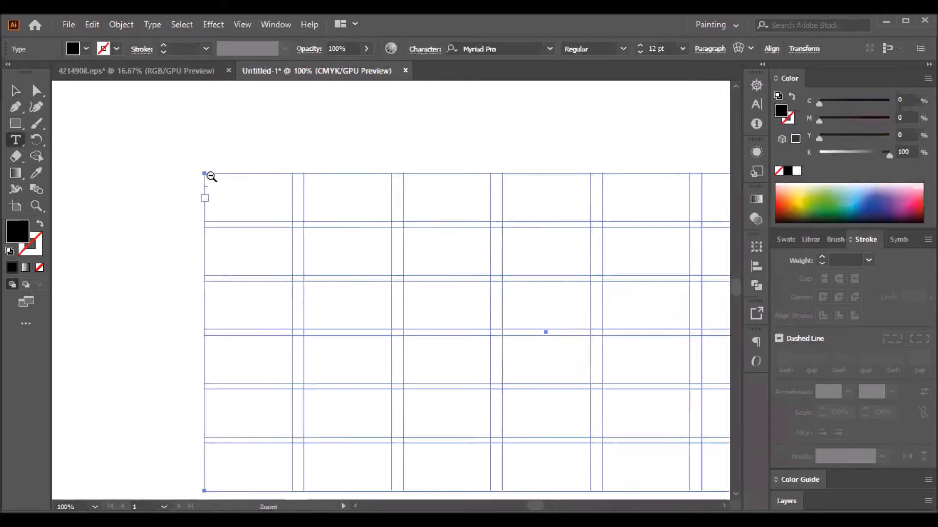
click(203, 187)
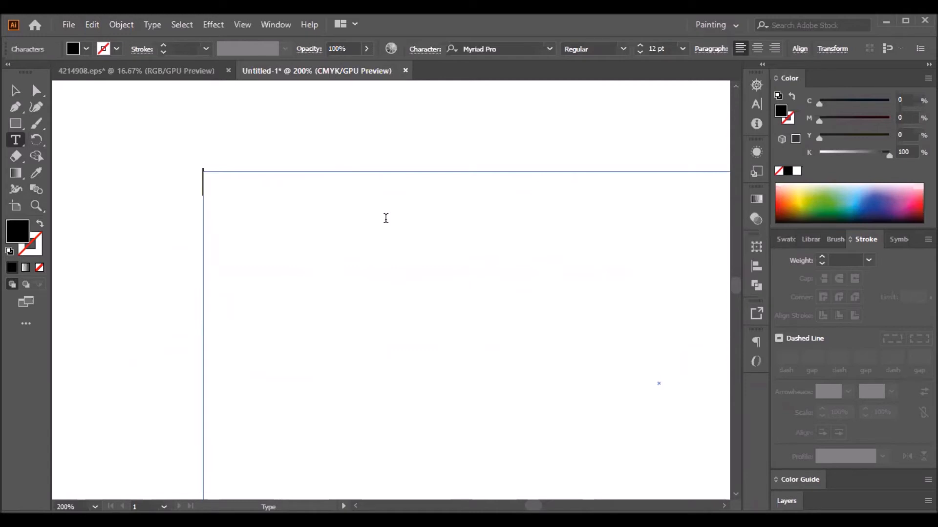
text(Sat)
key(BackSpace)
Shrink the grid frame to about half its width and height so its cells fit closely around the Sat label.
ctrl+click(166, 181)
ctrl+alt+click(236, 206)
drag(214, 172, 282, 229)
drag(287, 184, 387, 191)
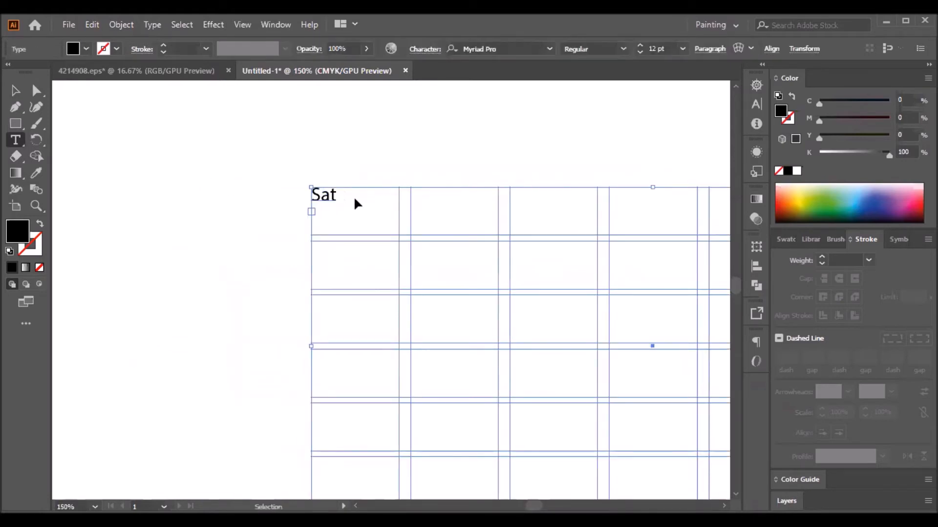
ctrl+alt+click(404, 194)
drag(494, 274, 364, 216)
drag(237, 134, 317, 194)
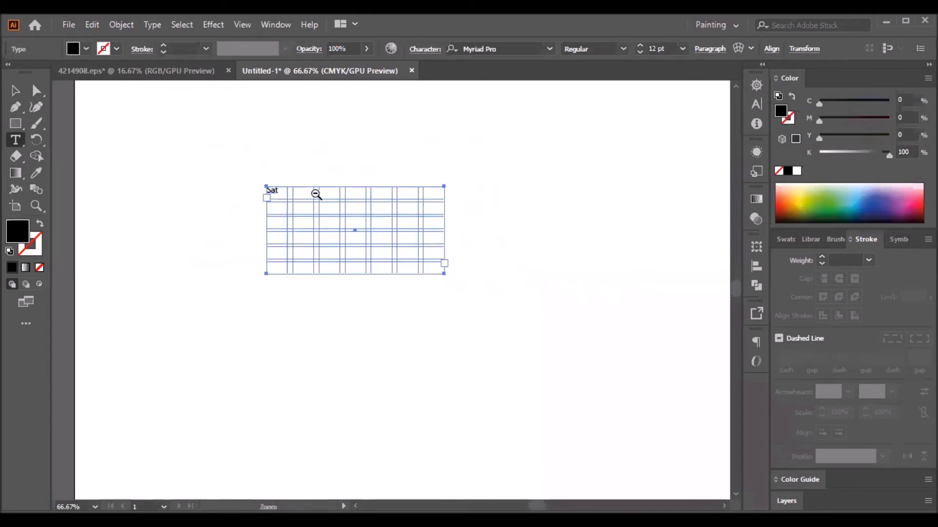
ctrl+click(317, 195)
drag(609, 373, 551, 359)
drag(378, 358, 379, 330)
ctrl+click(238, 202)
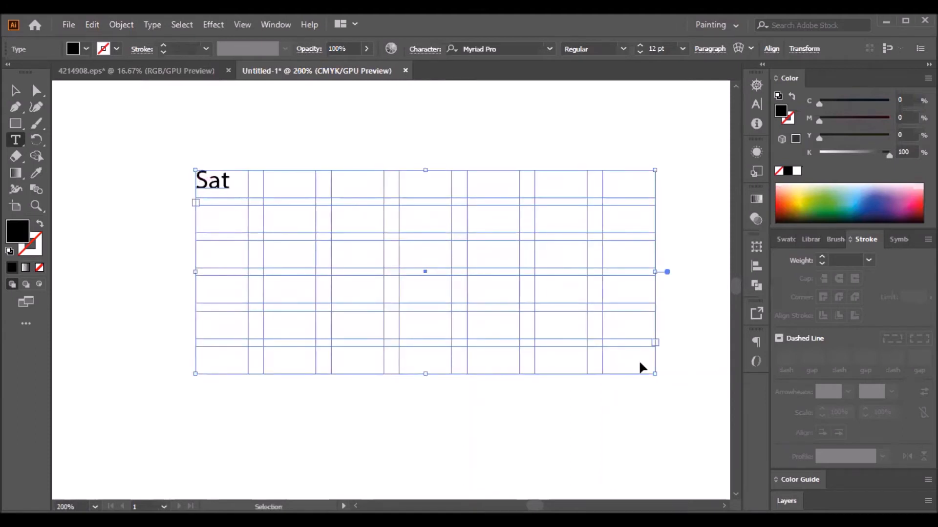
drag(655, 374, 644, 360)
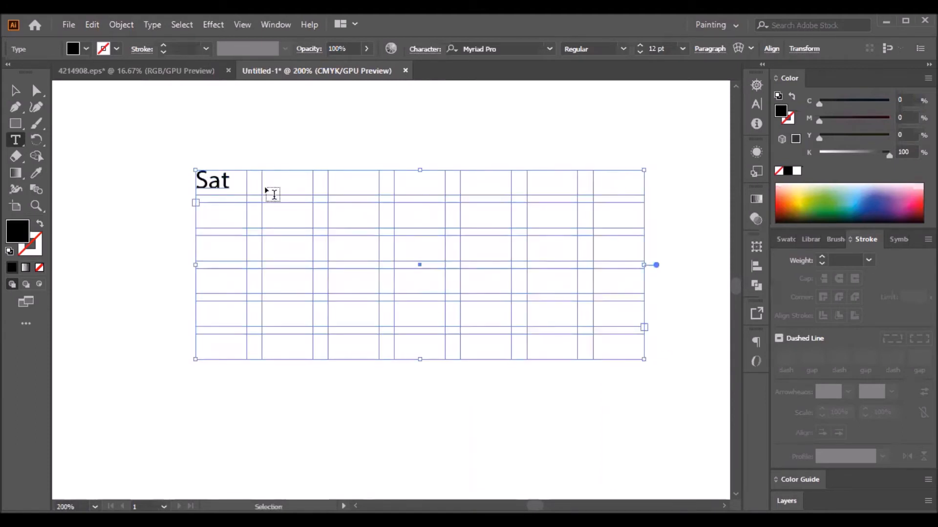
Enter the weekday headings Sun, Mon, Tue, Wed, Thu and Fri in the cells after Sat.
click(227, 182)
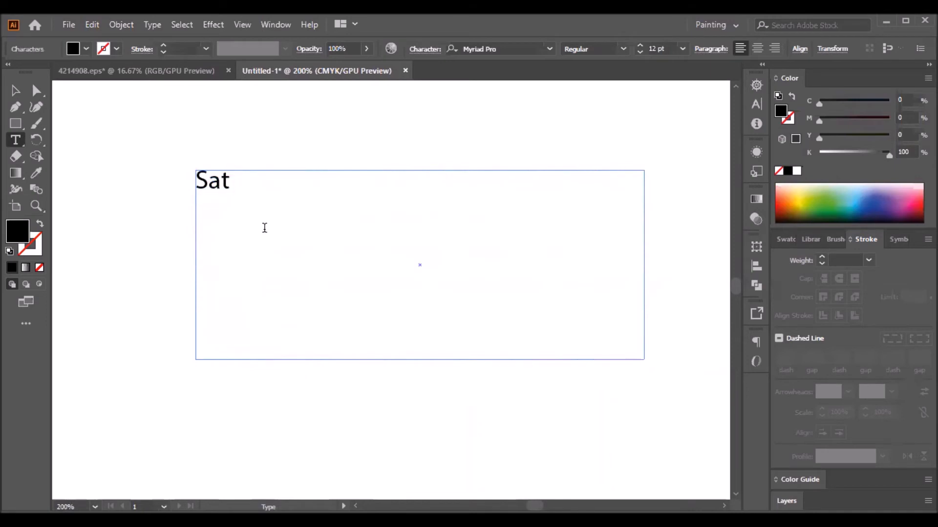
key(Tab)
text(Sun)
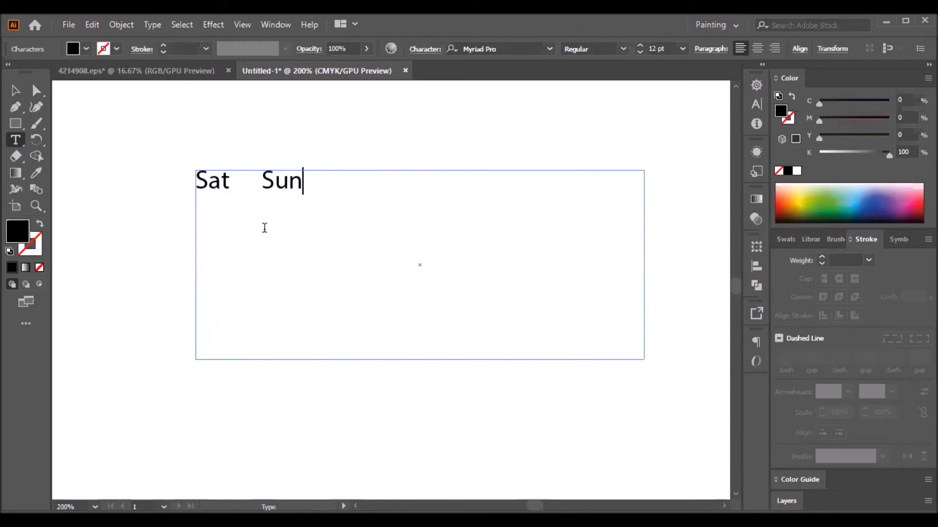
key(Tab)
text(Mon)
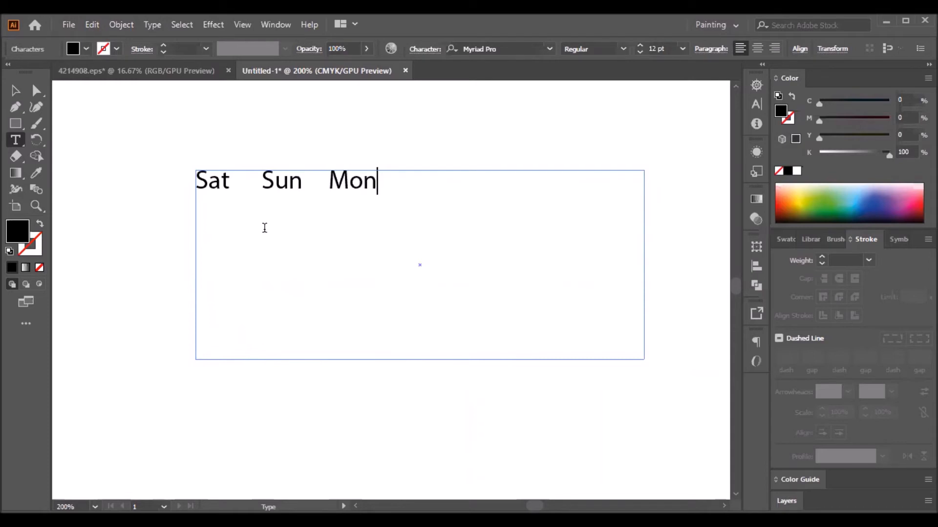
key(Tab)
text(Tue)
key(Tab)
text(Wed)
key(Tab)
text(Thu)
key(Tab)
text(Fri)
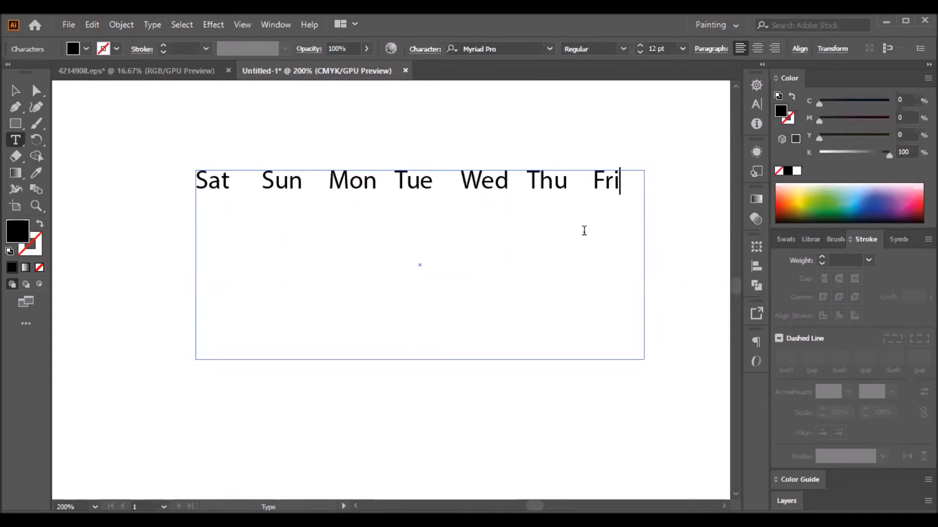
Enter 1 under Thu and 2 under Fri in the second row, leaving the first five cells empty.
key(Return)
key(Tab)
key(Tab)
key(Tab)
key(Tab)
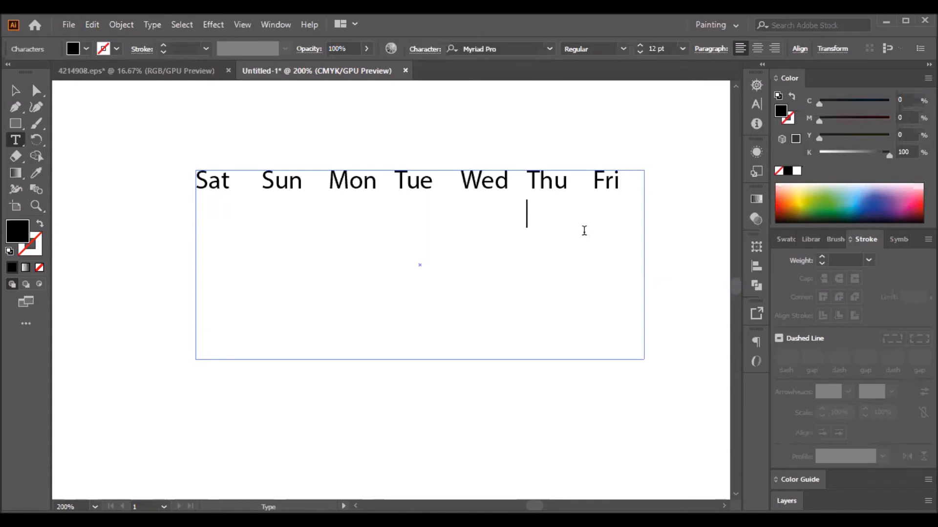
text(1)
key(Tab)
text(2)
Fill the remaining four rows with the dates 3 through 30, seven per row starting under Sat.
key(Return)
text(3)
key(Tab)
text(4)
key(Tab)
text(5)
key(Tab)
text(6)
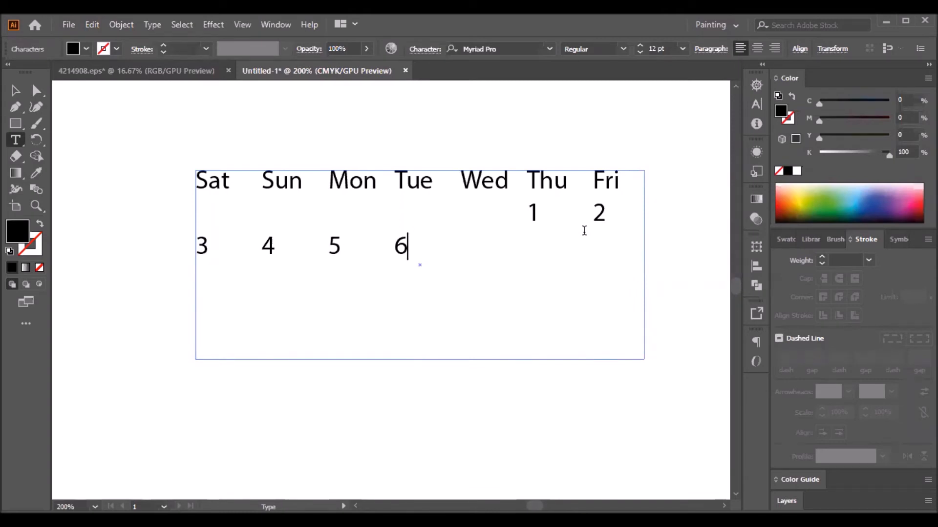
text(	7	8	9)
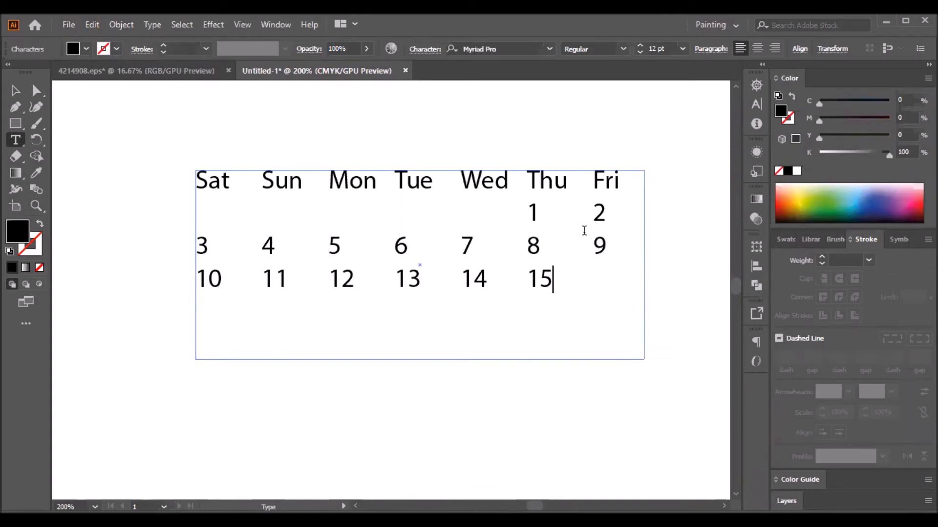
text( 10	11	12	13	14	15	16 17	18	19	20	21	22	23 )
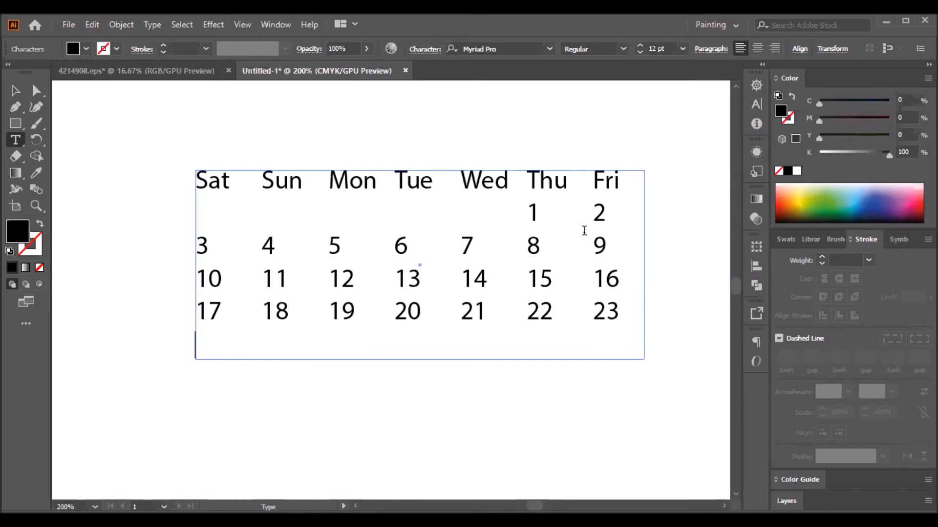
text(24	25	26	27	28	29	30)
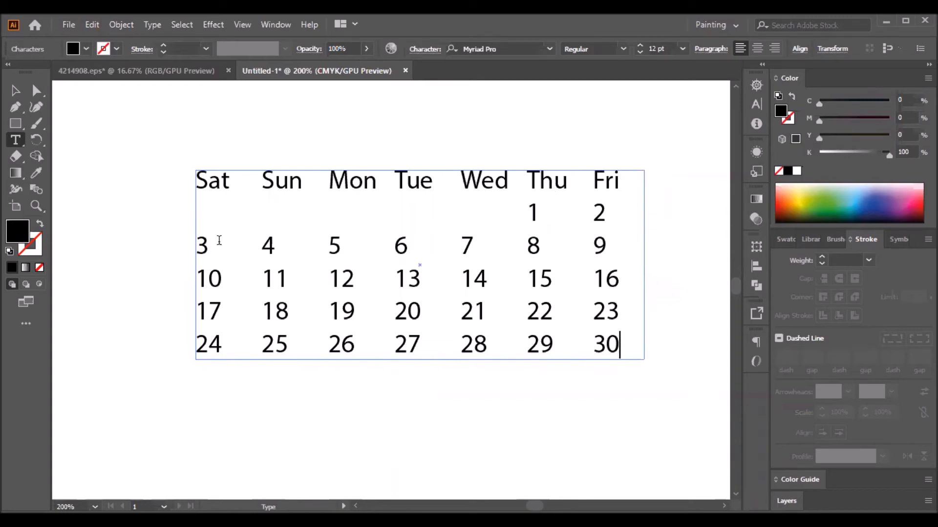
Enter 31 in the empty second-row cell under Sat.
triple_click(200, 203)
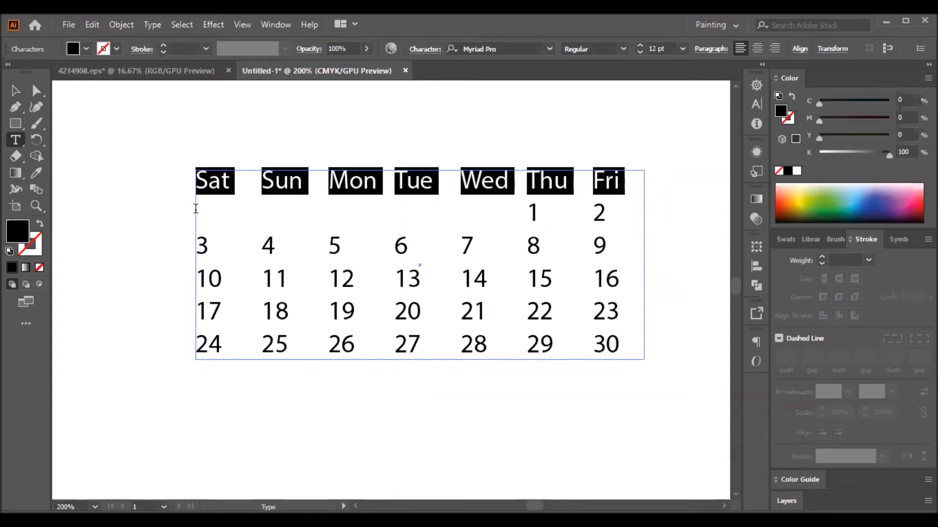
click(196, 209)
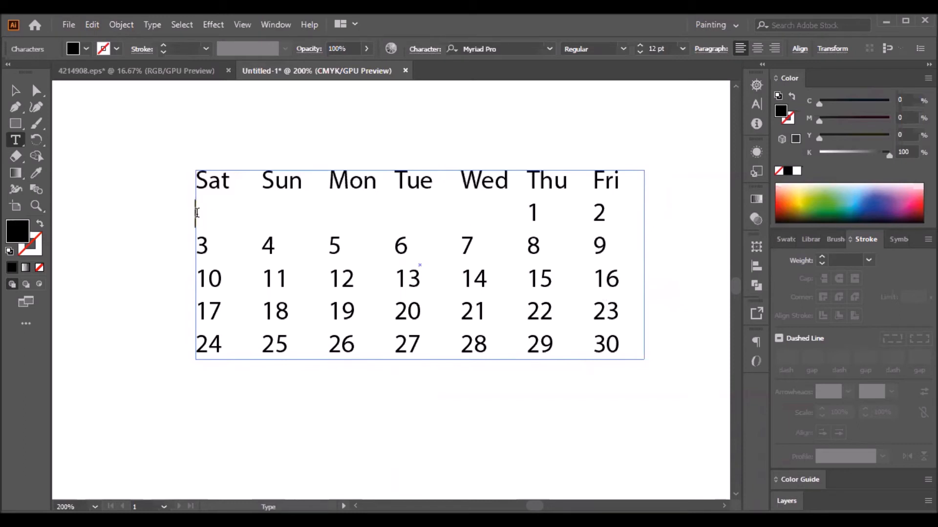
text(31)
ctrl+click(172, 226)
click(211, 220)
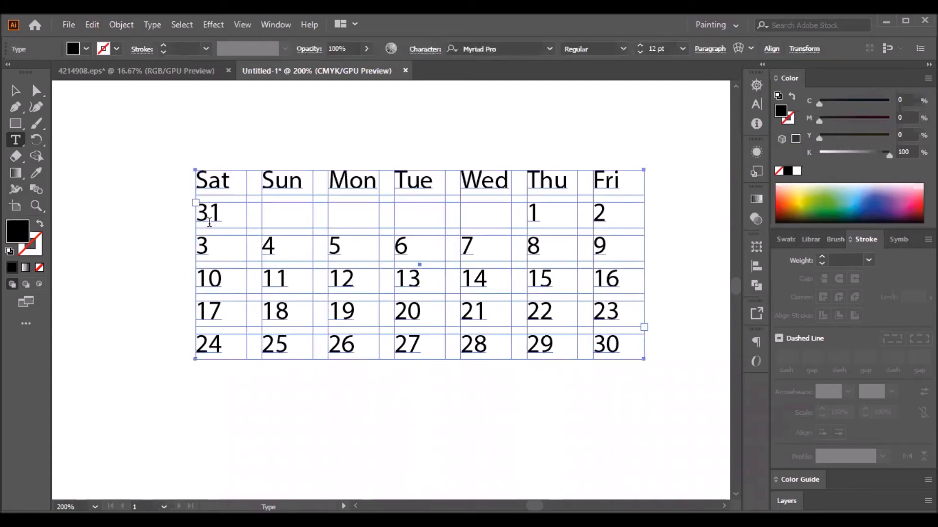
click(220, 215)
drag(196, 180, 693, 357)
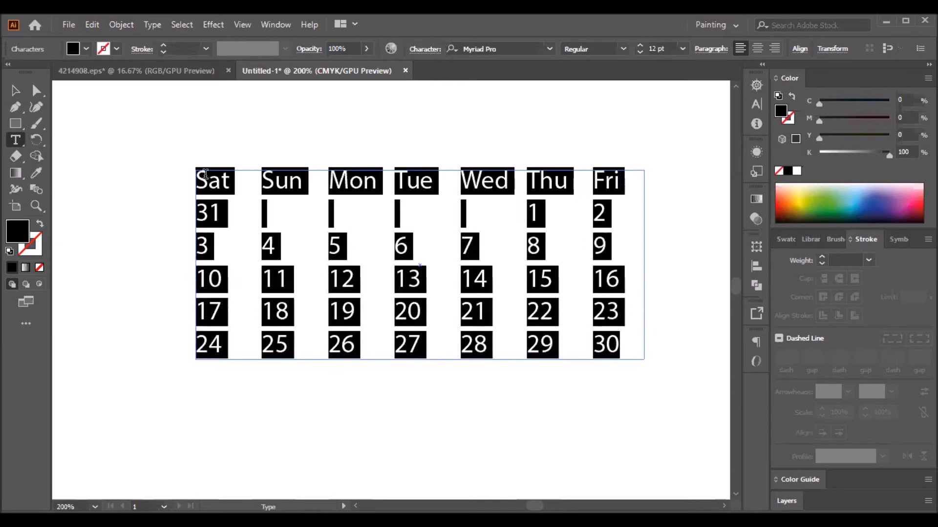
drag(198, 180, 684, 360)
ctrl+click(148, 251)
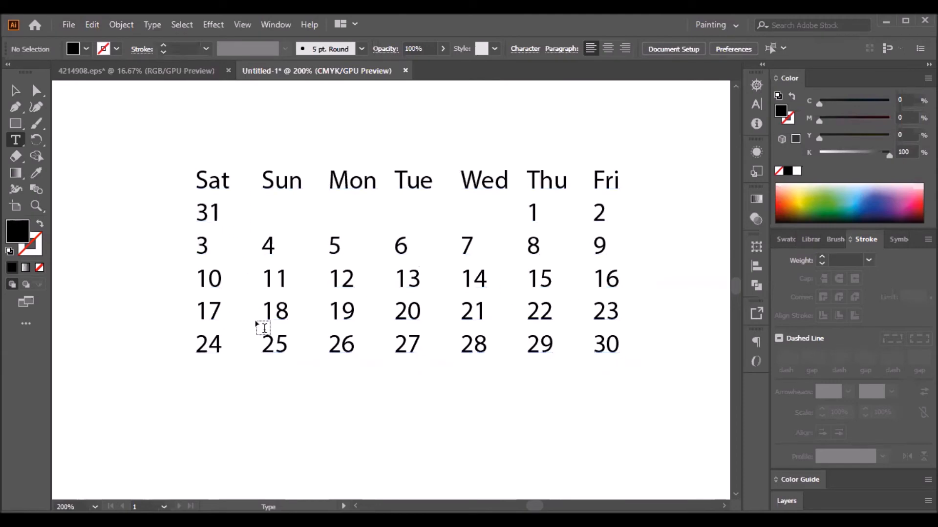
Narrow the calendar frame slightly from its right side to tighten the columns, and deselect it.
click(388, 177)
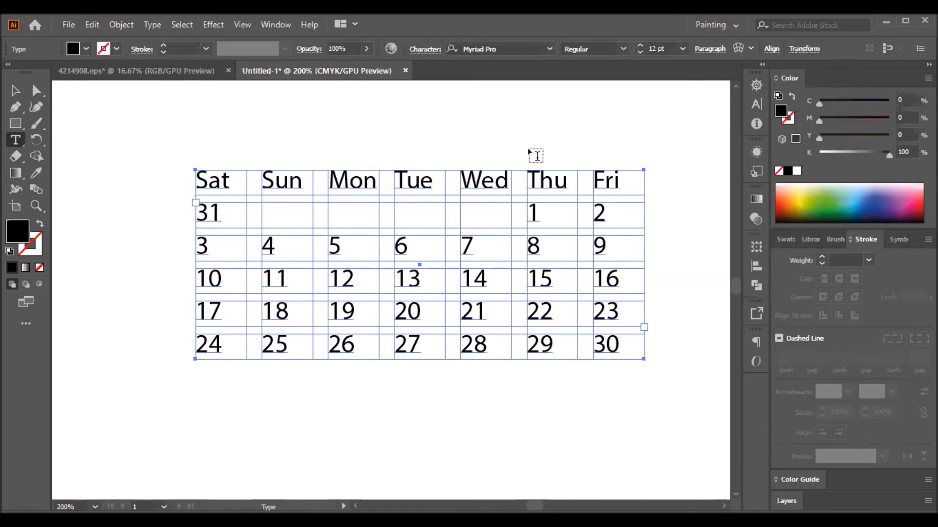
click(14, 90)
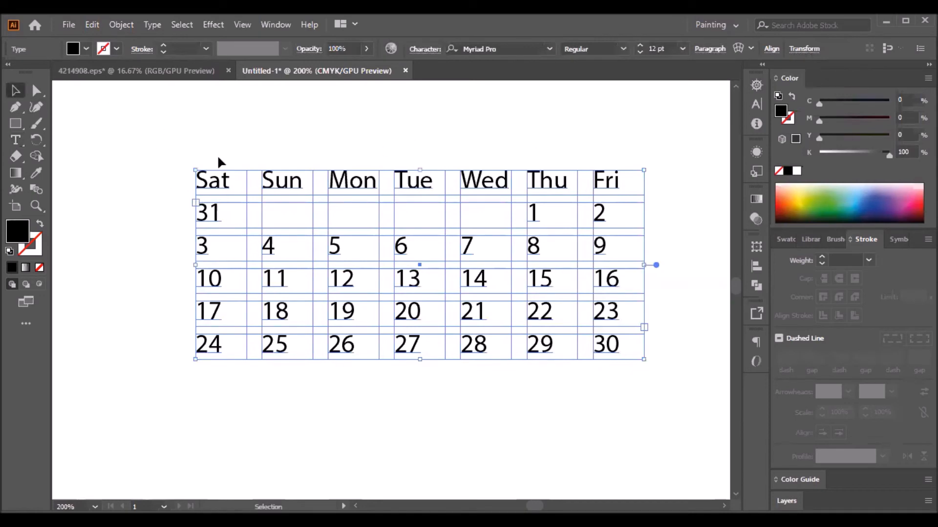
mouse_move(645, 361)
mouse_down()
mouse_move(622, 358)
mouse_move(633, 358)
mouse_up()
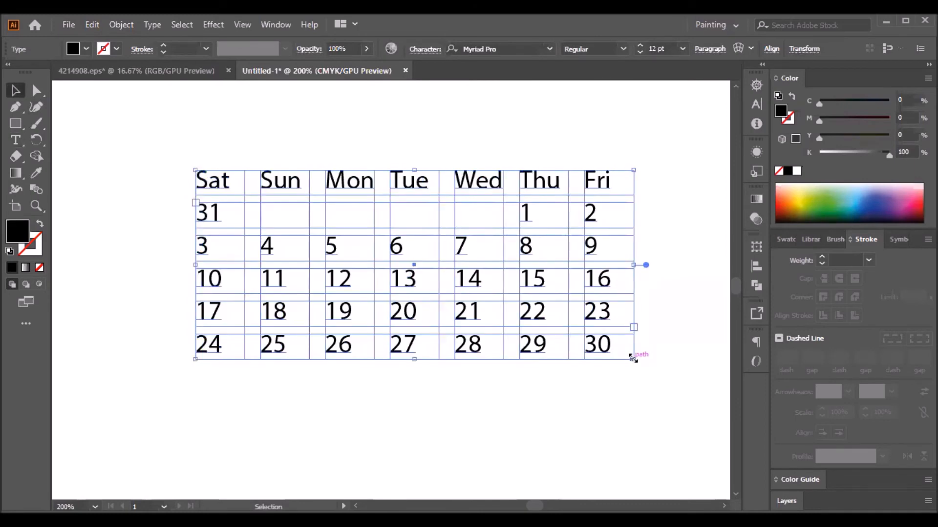
click(476, 409)
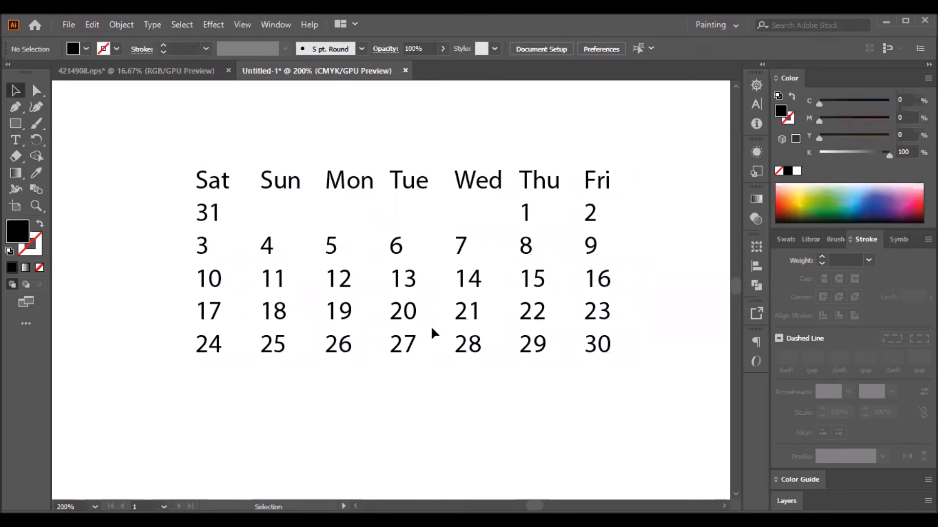
Colour the Fri heading red with magenta and yellow at 100%.
click(15, 140)
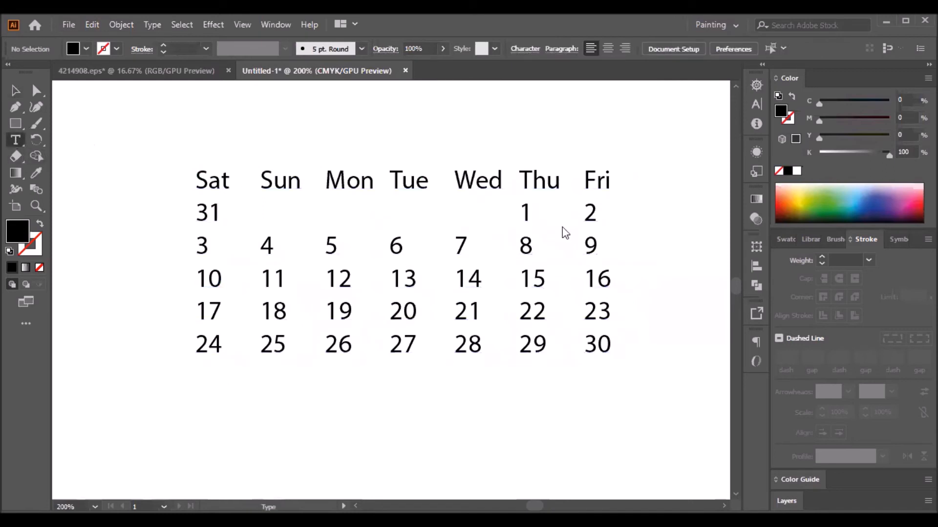
drag(585, 182, 640, 180)
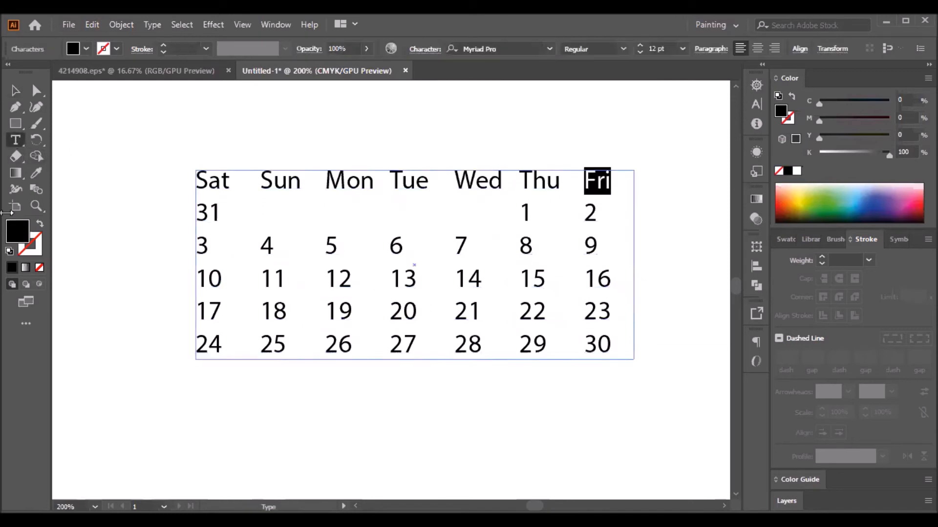
click(785, 200)
drag(876, 122, 889, 140)
ctrl+click(697, 184)
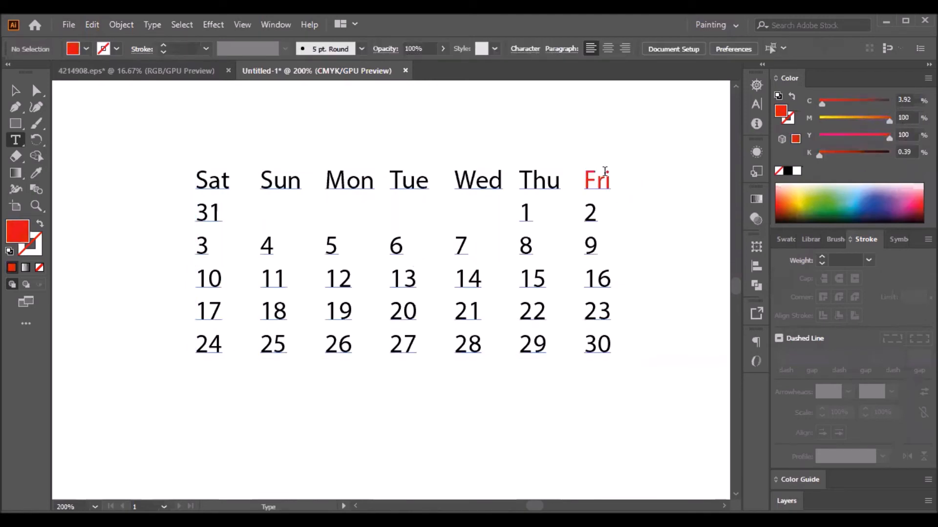
Colour the date 30 red by sampling the Fri heading with the Eyedropper.
drag(585, 212, 614, 348)
click(586, 342)
double_click(586, 342)
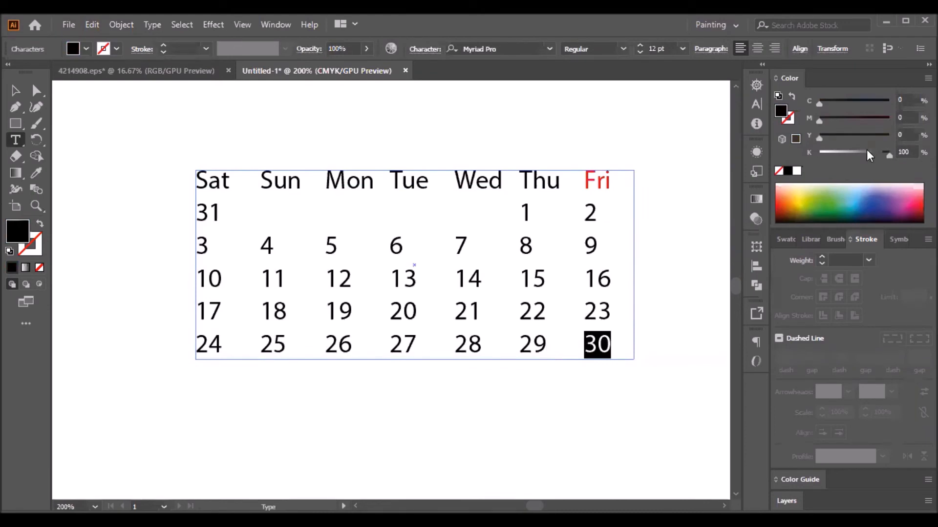
click(36, 173)
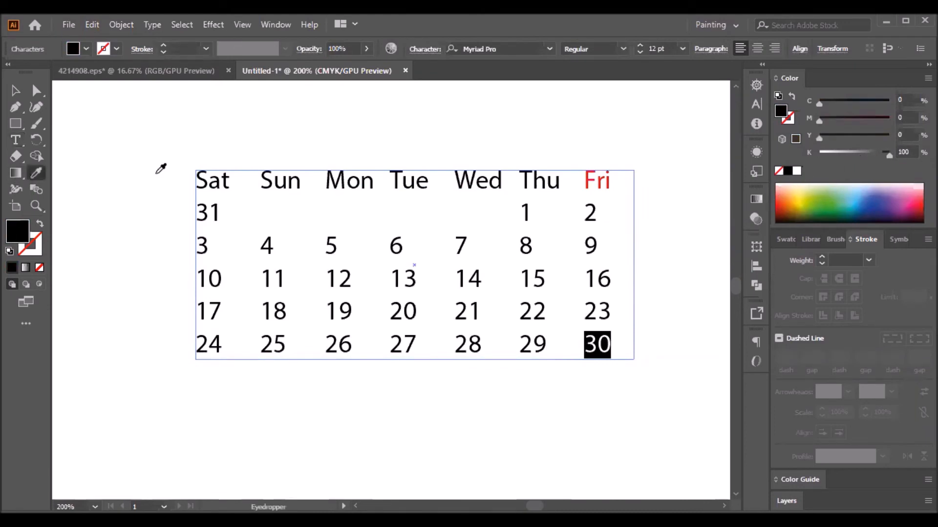
click(605, 181)
Colour the Friday dates 23 and 16 red with magenta and yellow at 100% and black at 0%.
click(15, 140)
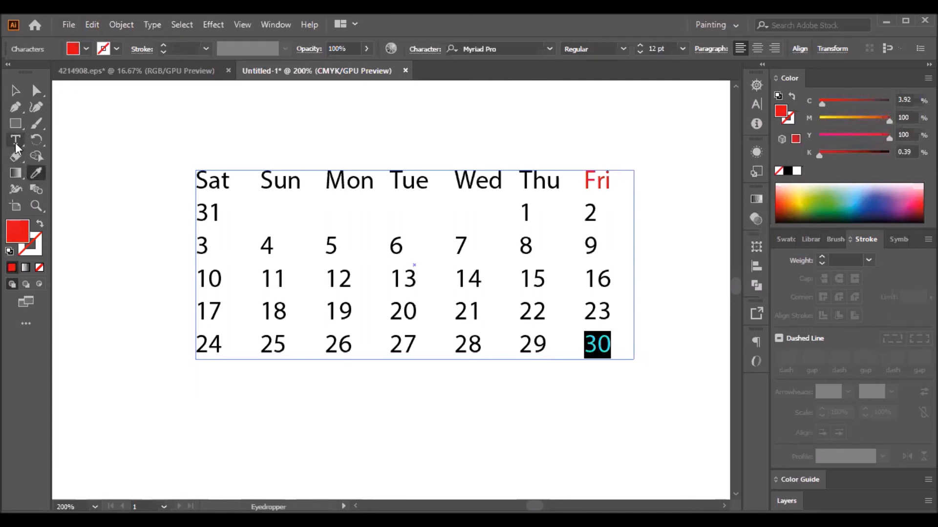
drag(586, 311, 620, 311)
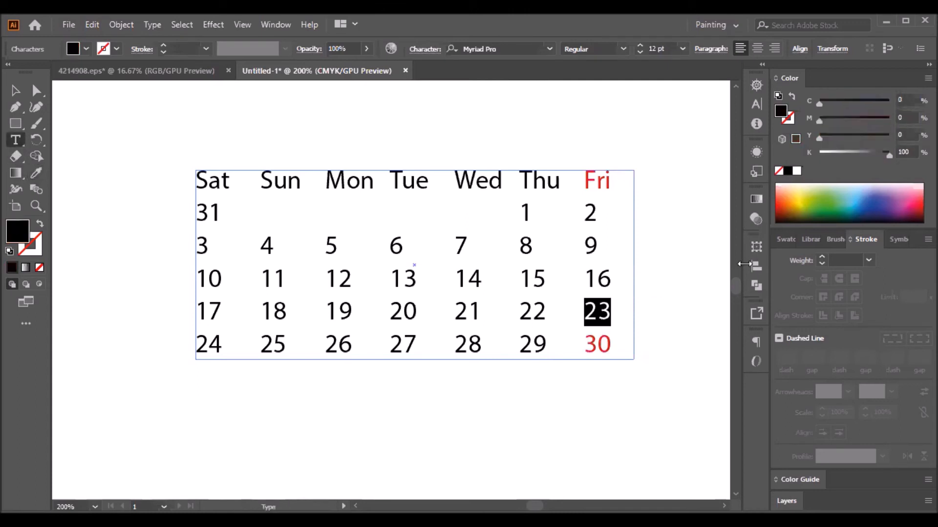
drag(840, 122, 799, 155)
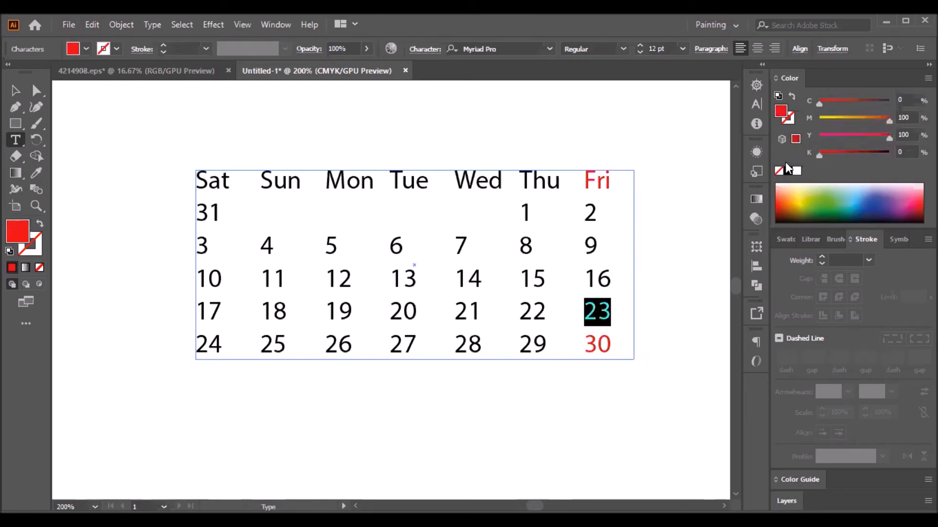
drag(586, 276, 614, 274)
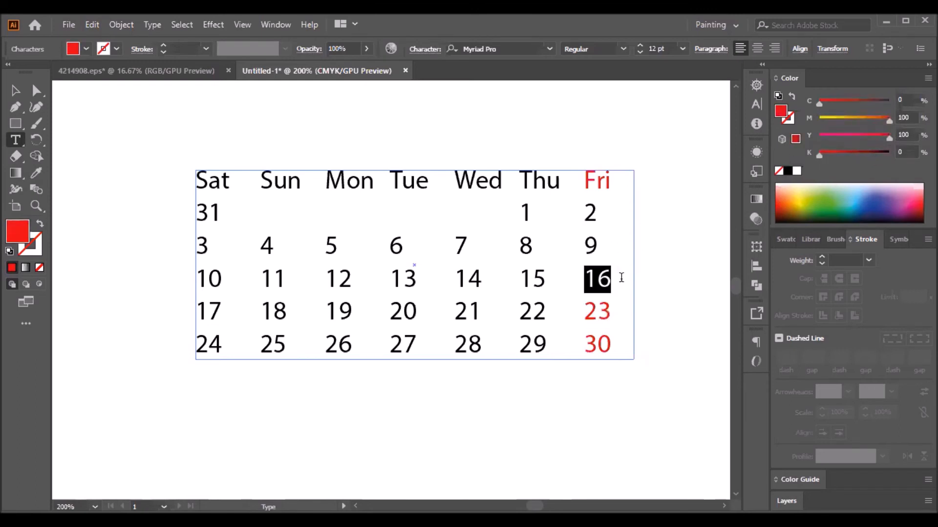
drag(849, 122, 902, 121)
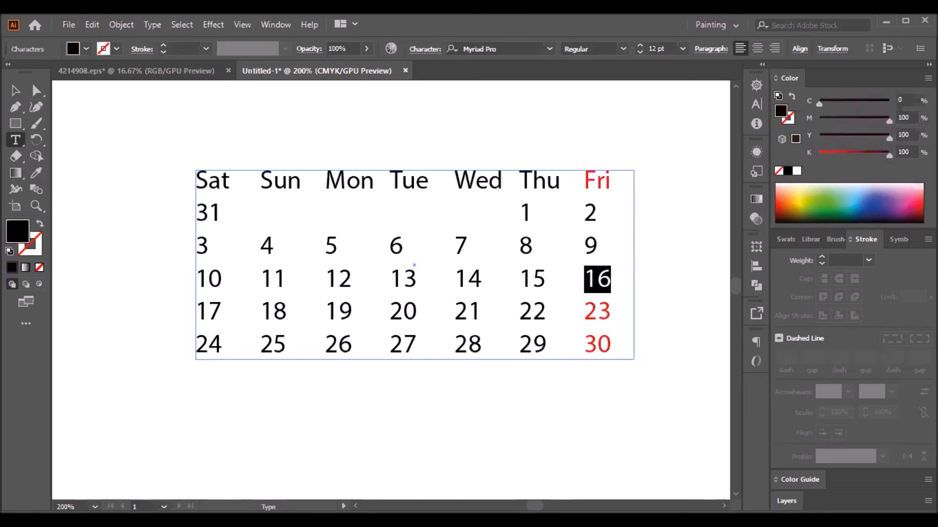
drag(886, 154, 752, 173)
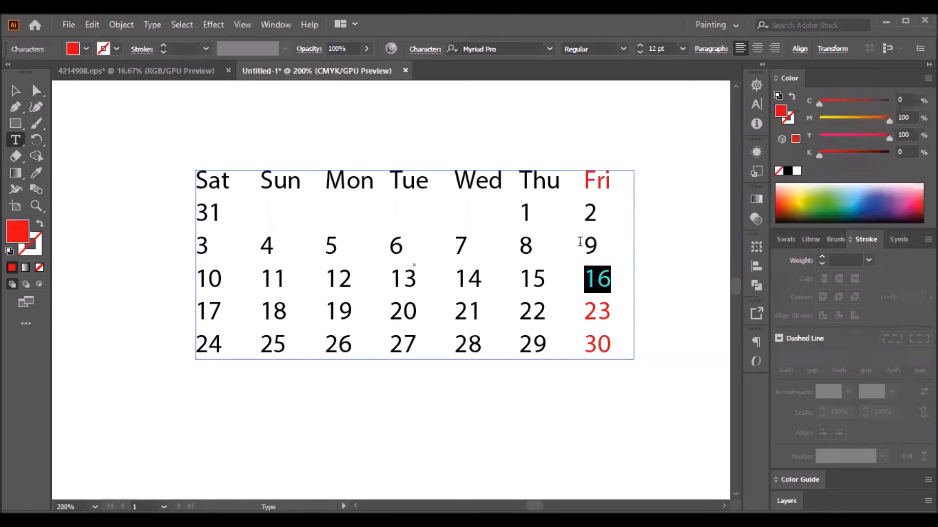
Colour the Friday dates 2 and 9 red with magenta and yellow at 100% and black at 0%, and deselect the text.
drag(582, 244, 610, 246)
drag(584, 179, 613, 341)
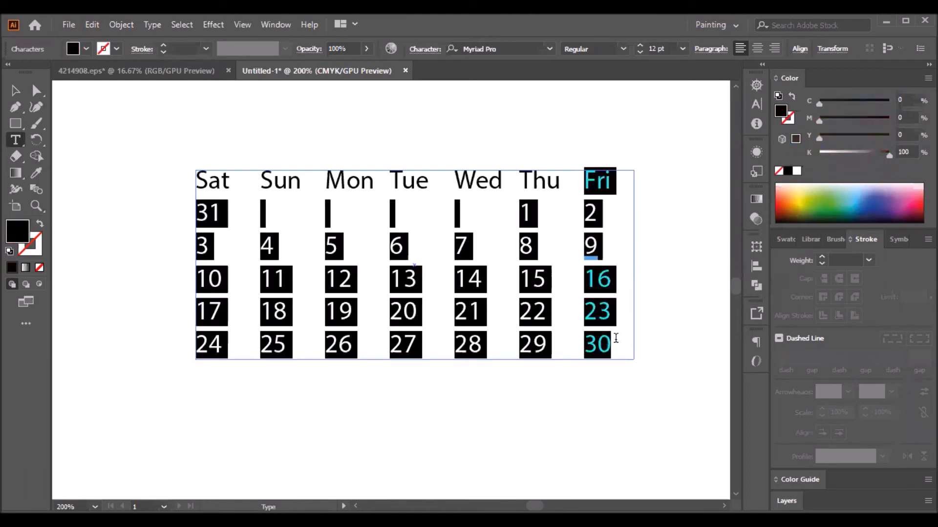
click(590, 210)
double_click(590, 211)
drag(851, 122, 817, 153)
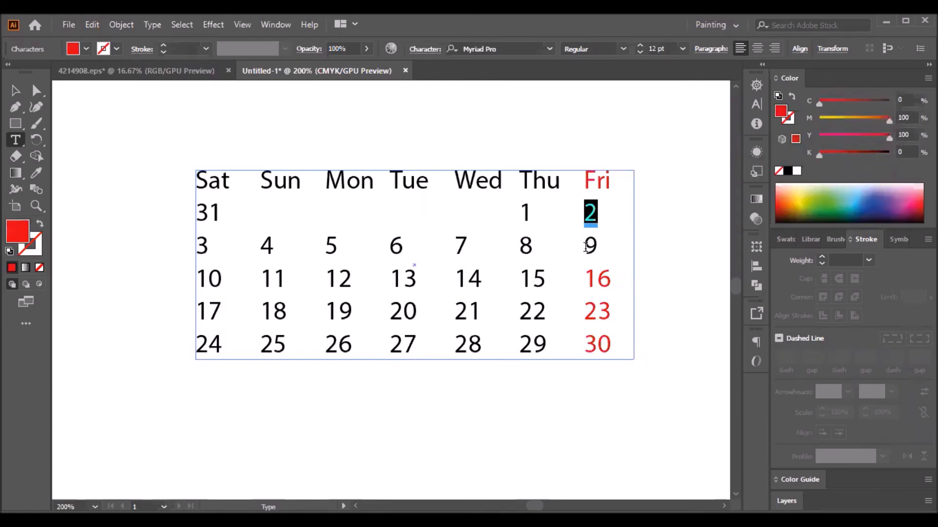
double_click(590, 245)
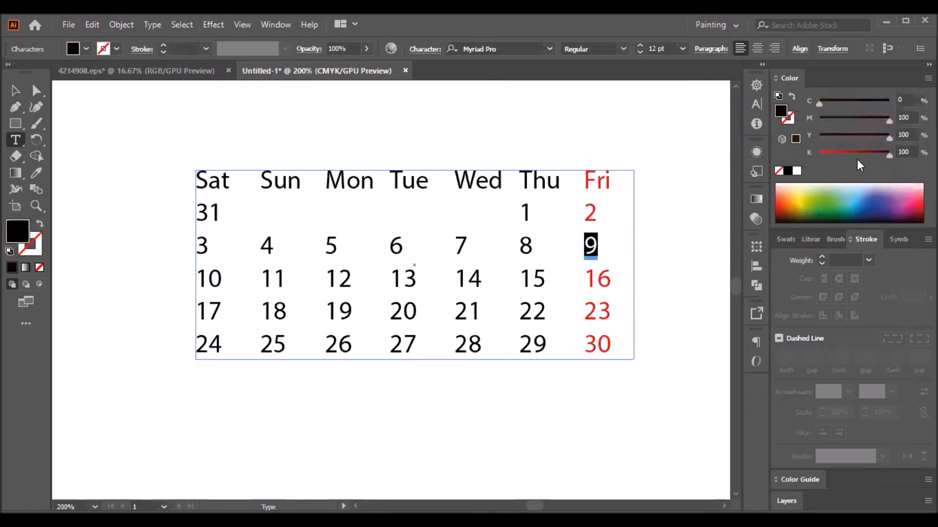
drag(848, 154, 817, 153)
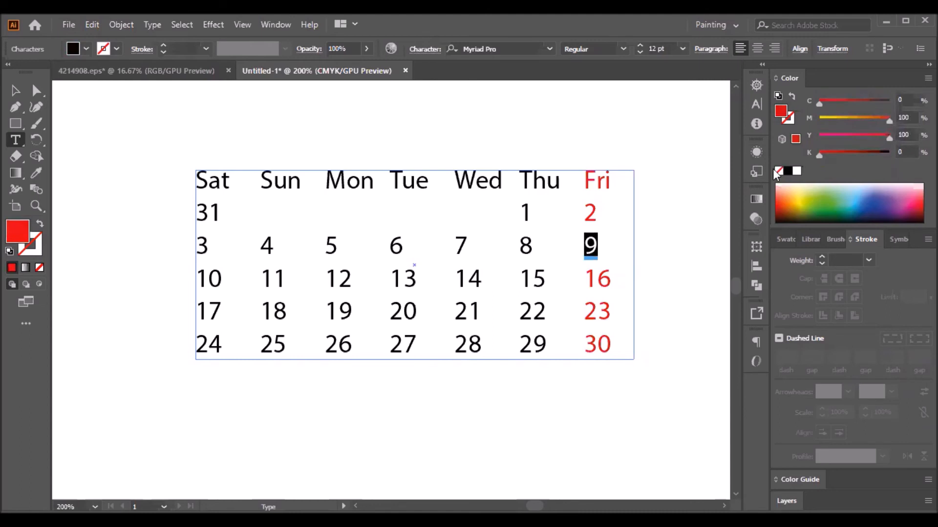
ctrl+click(581, 125)
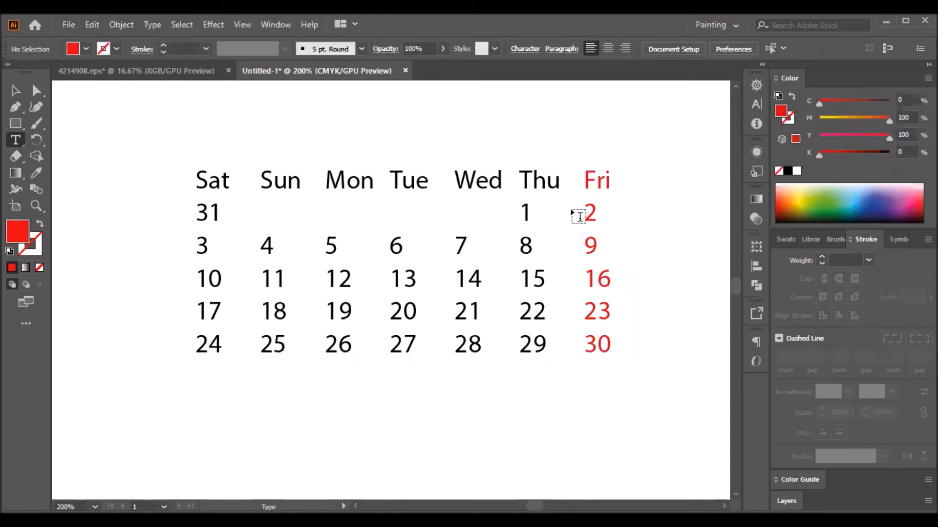
Add the month title October as point text above the Wed and Thu headings.
key(v)
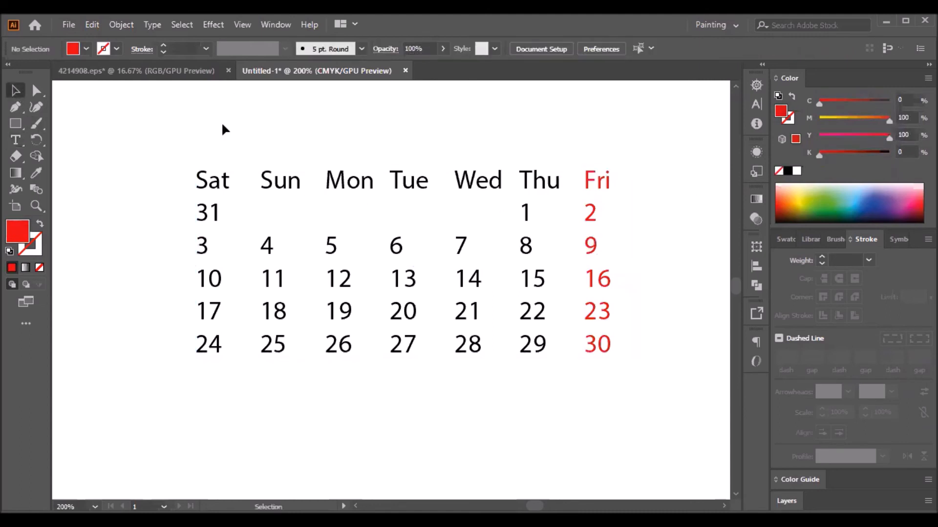
ctrl+alt+click(321, 182)
drag(341, 233, 265, 283)
click(341, 224)
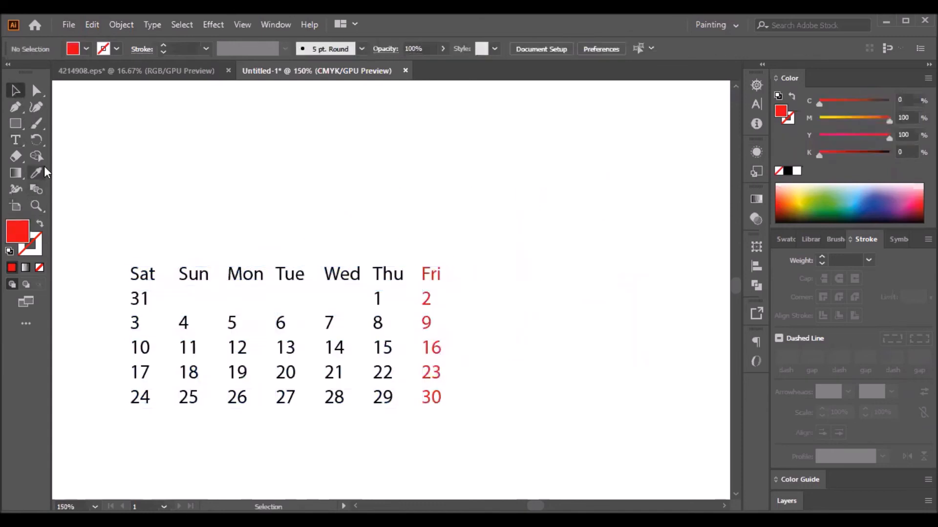
click(19, 138)
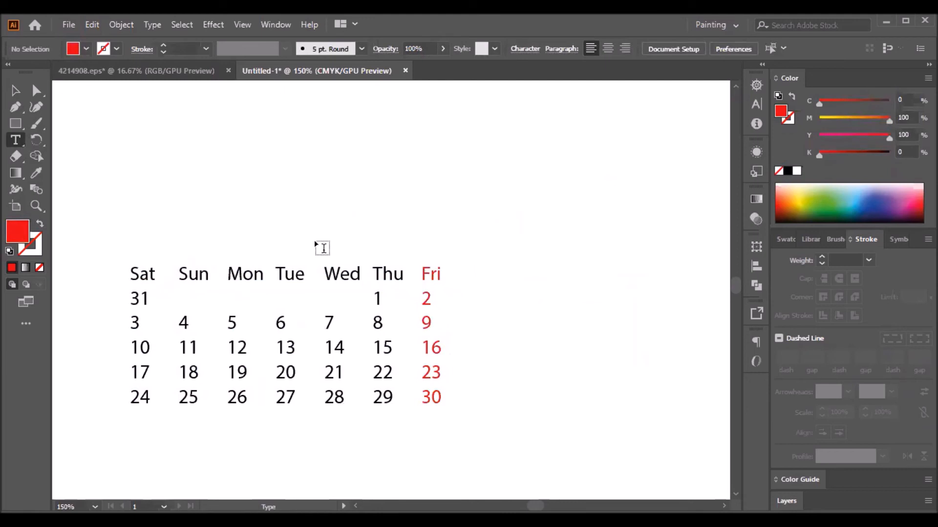
click(337, 227)
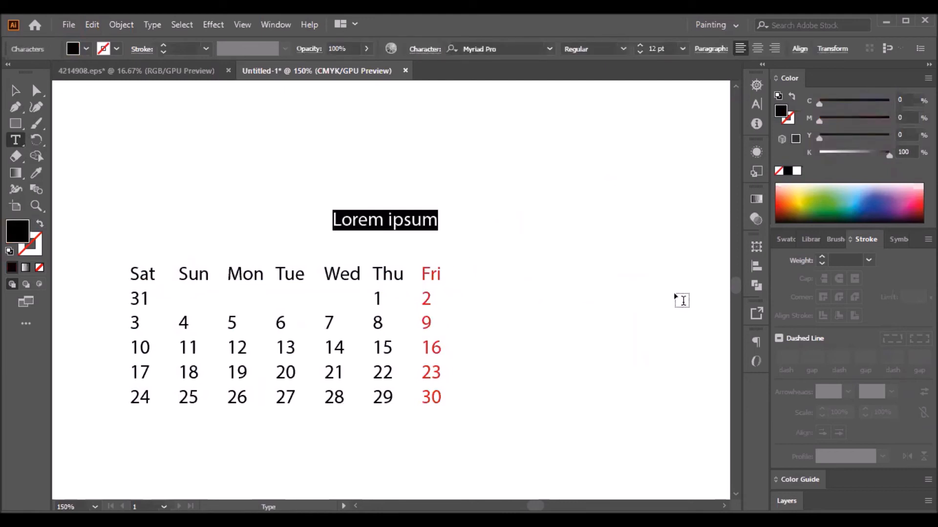
text(Oct)
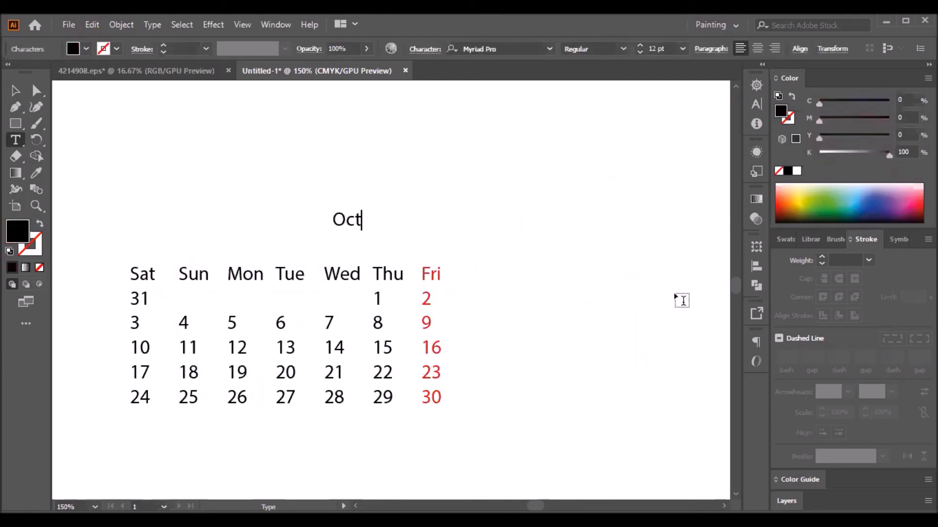
text(ober)
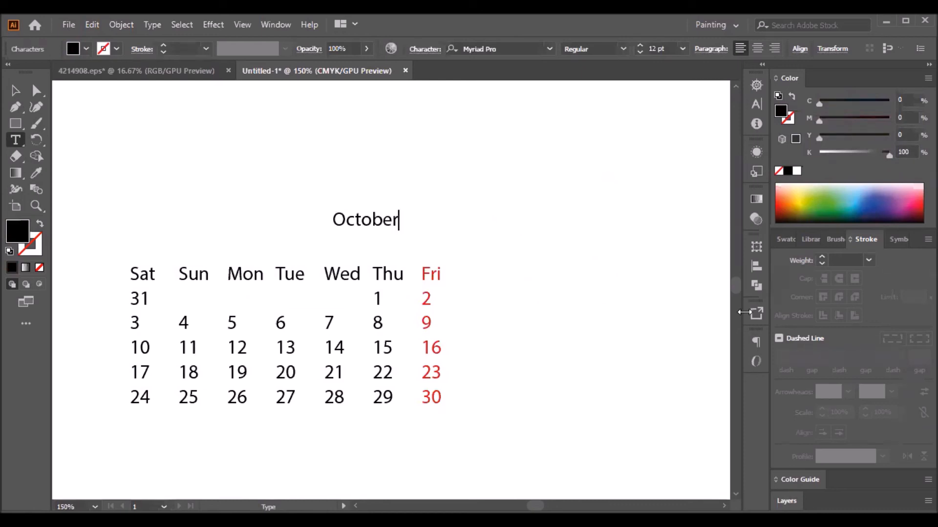
key(Escape)
ctrl+click(184, 222)
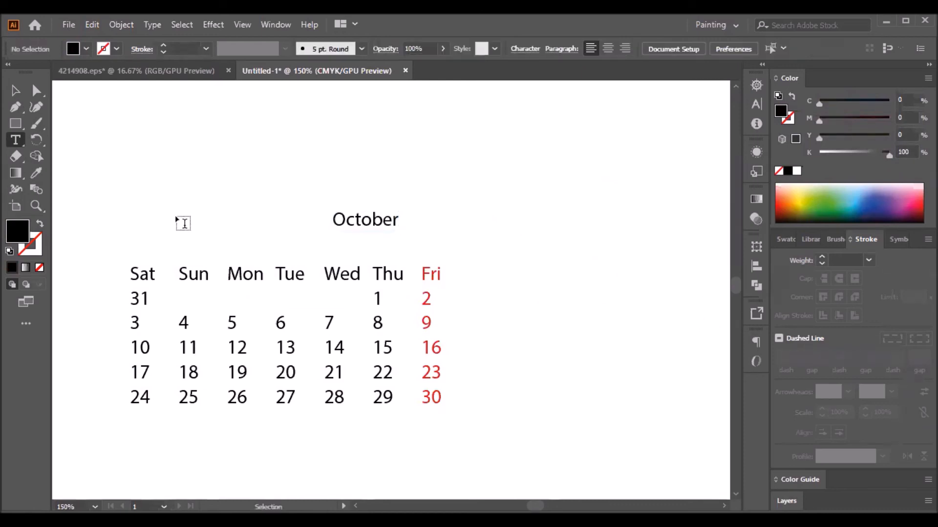
Add the year 2020 as point text above the Sat heading and deselect it.
click(137, 220)
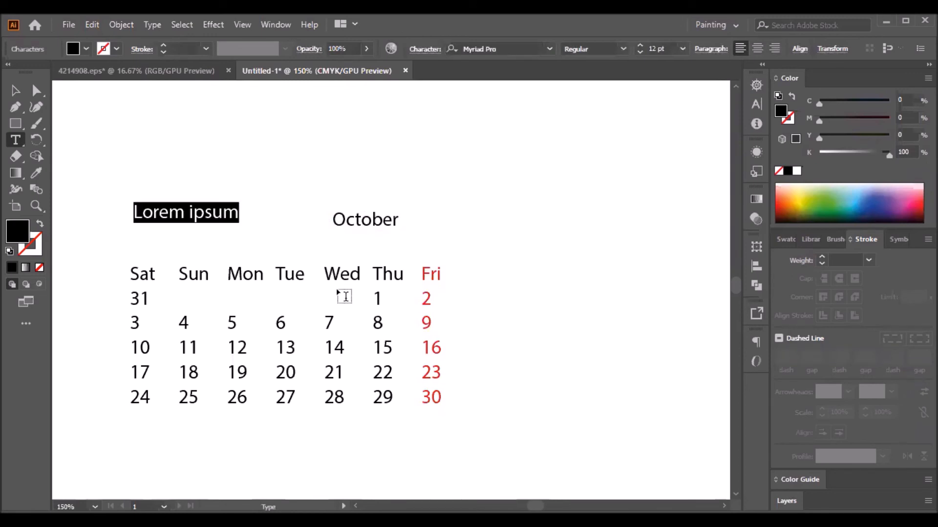
text(2020)
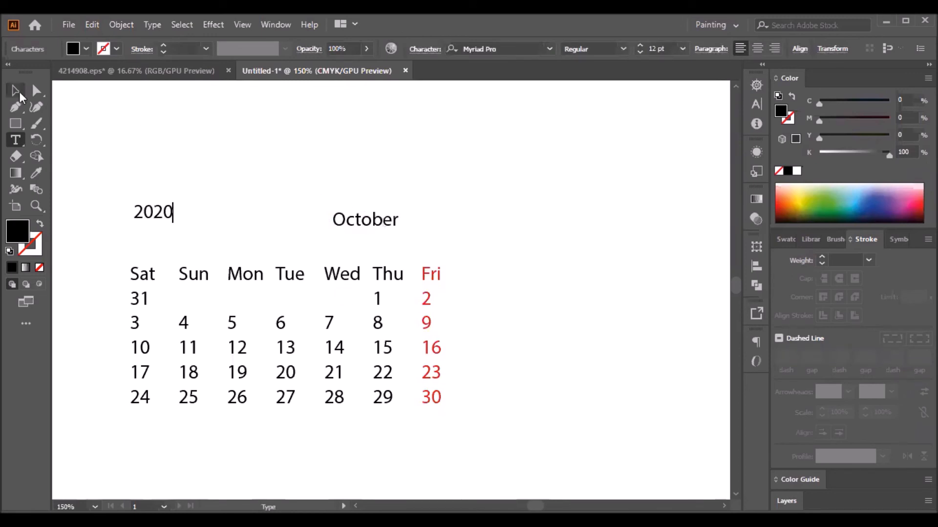
key(Escape)
click(239, 219)
Lower the 2020 text slightly and align it with the October title on their vertical centres.
scroll(239, 219, up, 1)
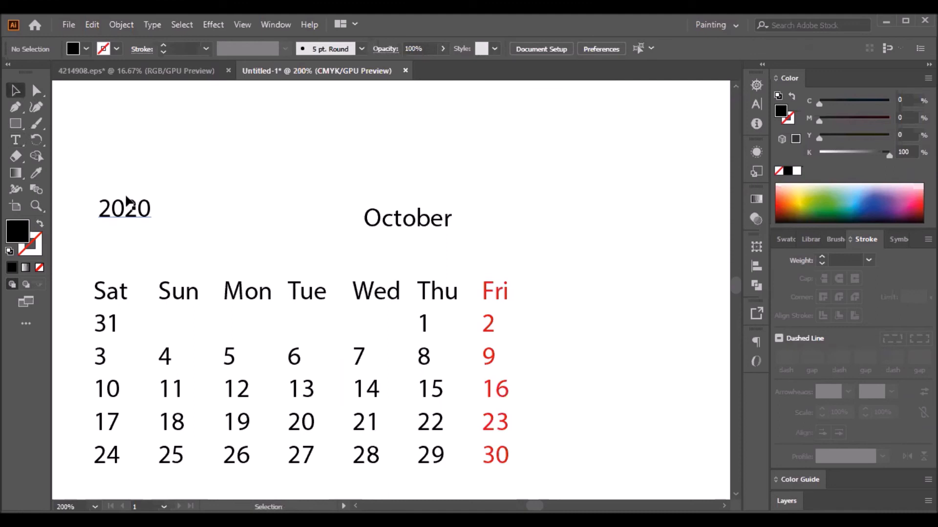
drag(121, 220, 123, 230)
drag(96, 190, 506, 233)
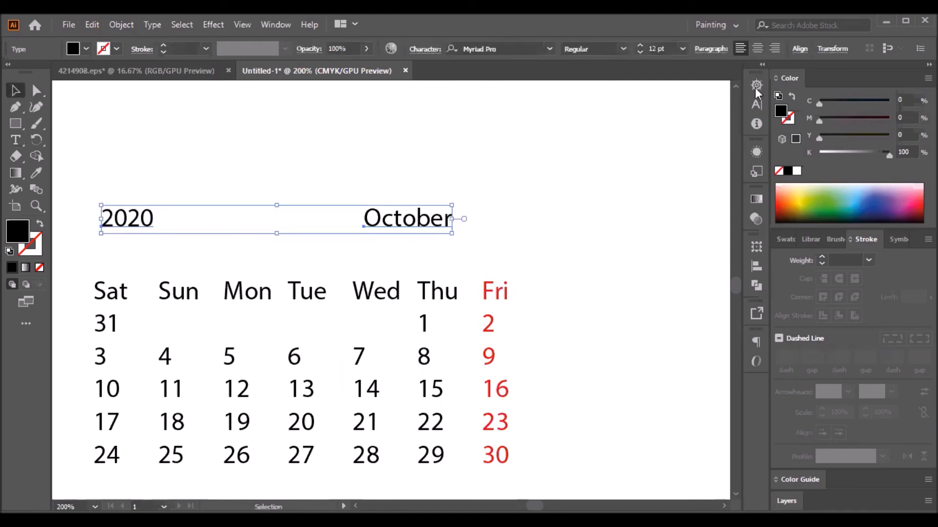
click(800, 49)
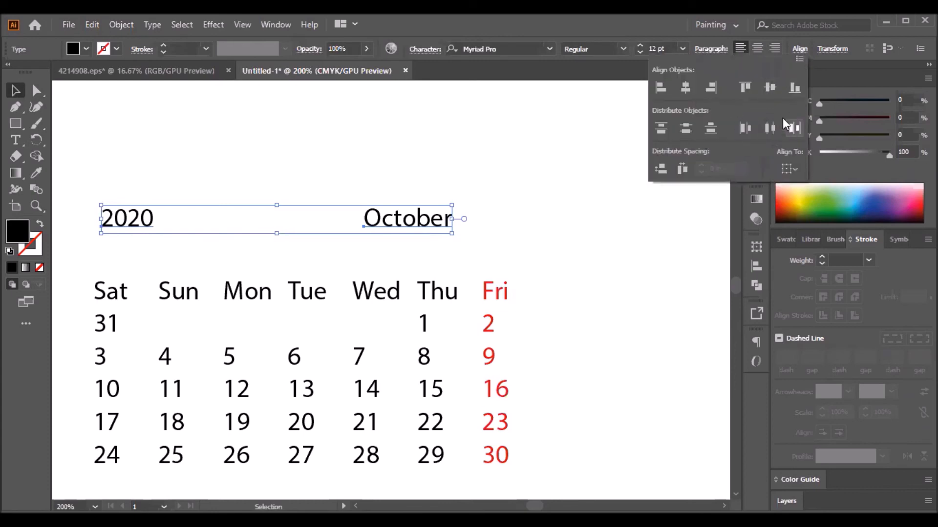
click(766, 89)
Move only the October title to the right so that it ends above the Fri column.
key(ctrl+minus)
click(452, 151)
drag(458, 177, 498, 181)
click(551, 237)
Select the calendar text grid and look through its character settings and their extra options.
click(524, 238)
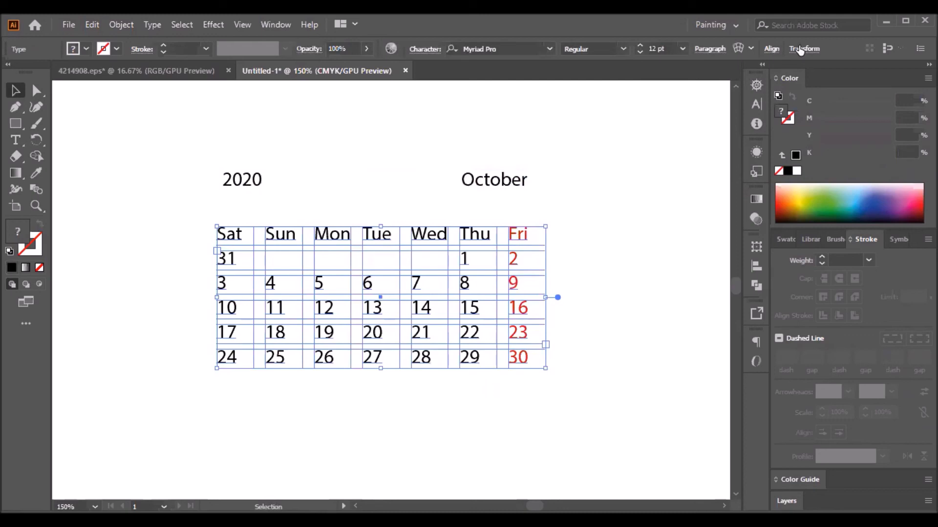
click(251, 185)
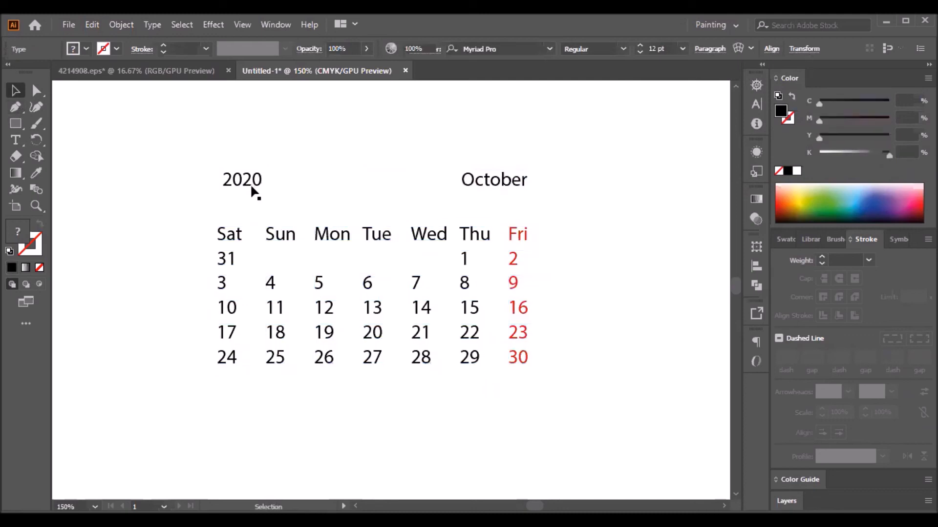
click(336, 237)
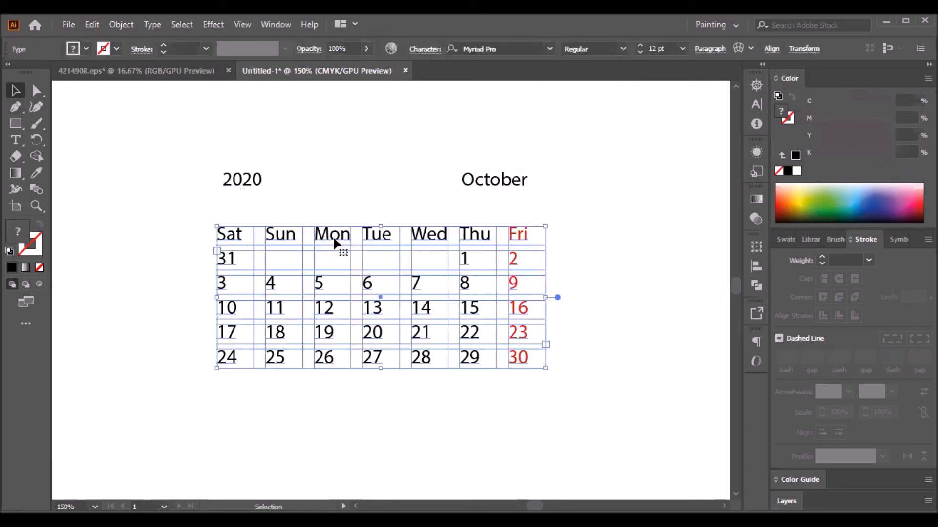
click(756, 104)
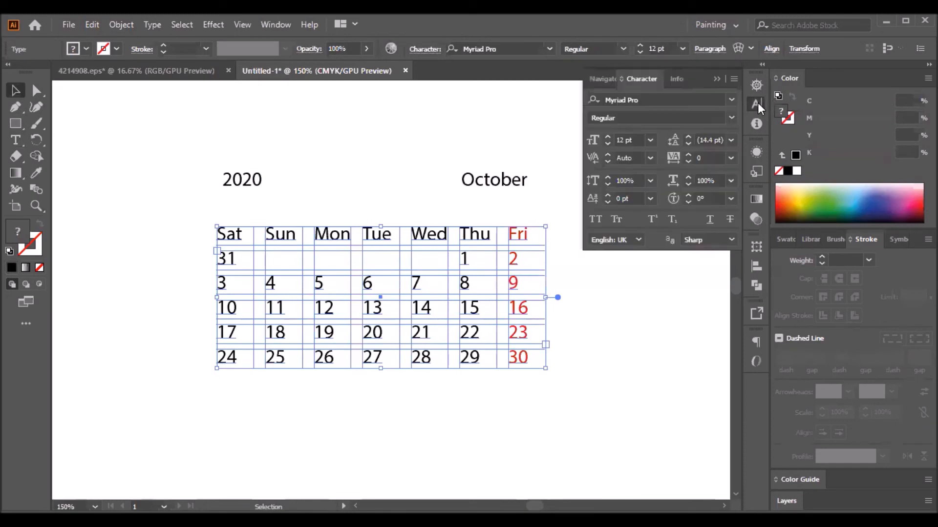
click(733, 79)
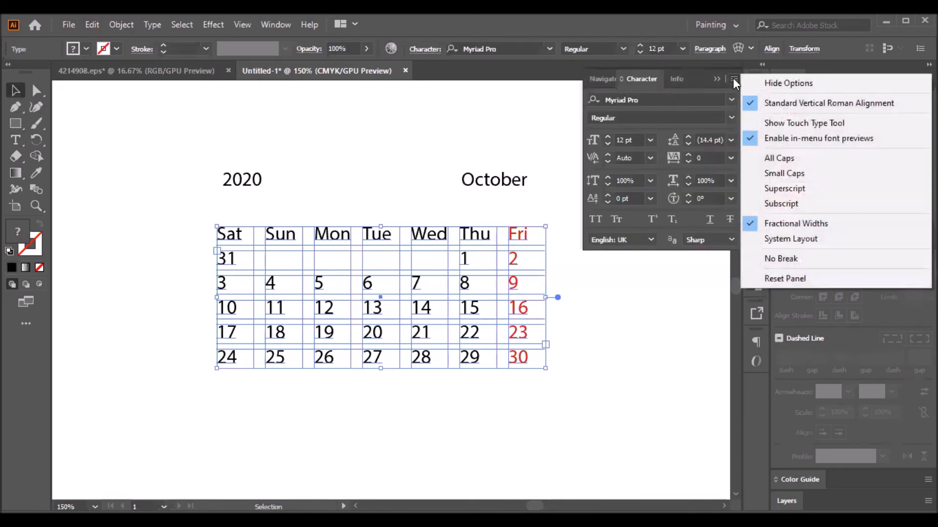
click(715, 81)
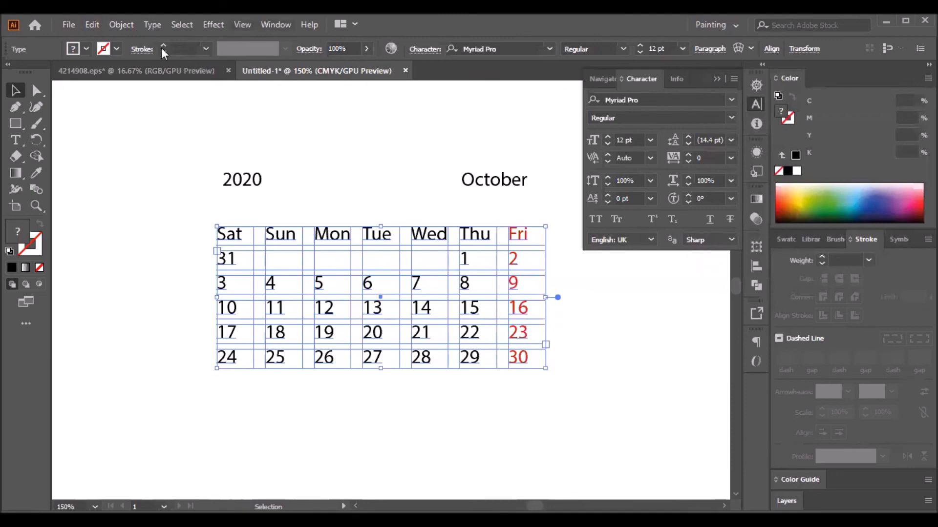
Open the paragraph settings, centre-align the text in all cells of the calendar grid, and deselect it.
click(276, 24)
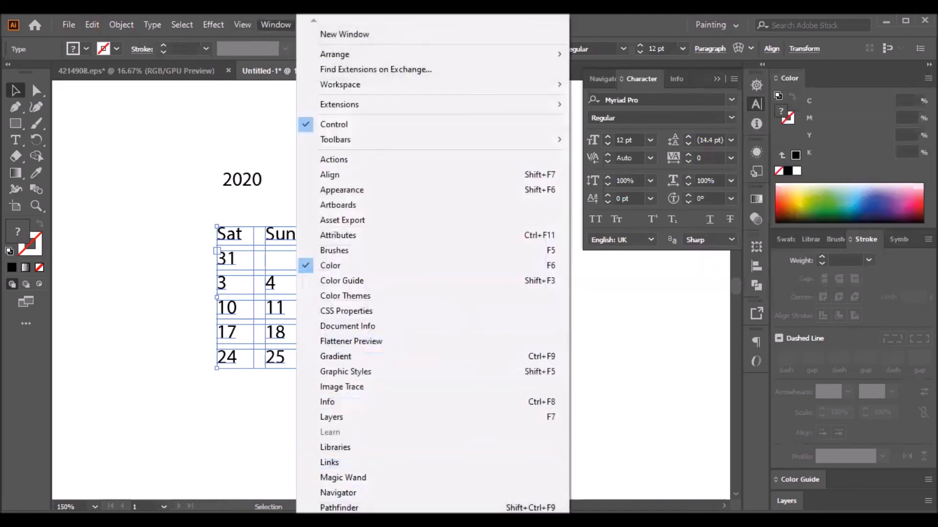
scroll(432, 265, down, 4)
scroll(433, 265, down, 2)
mouse_move(346, 400)
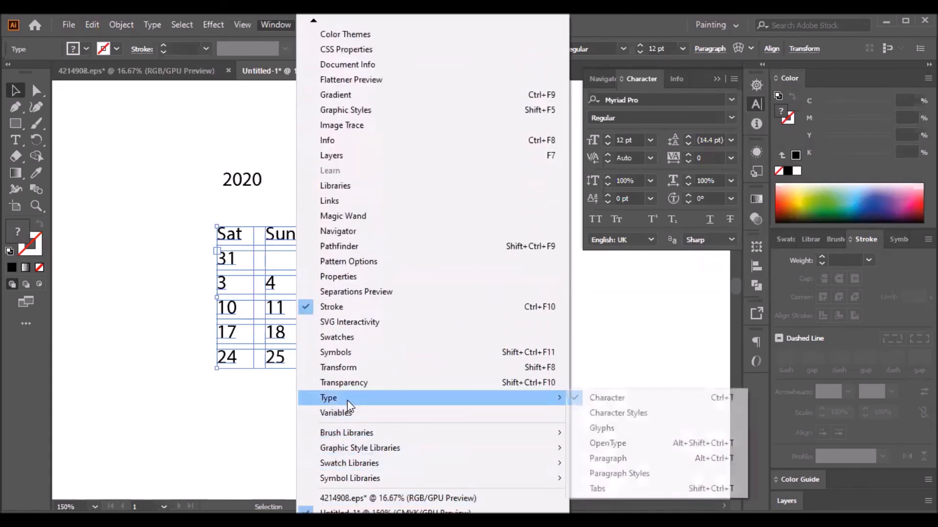
click(624, 448)
click(604, 336)
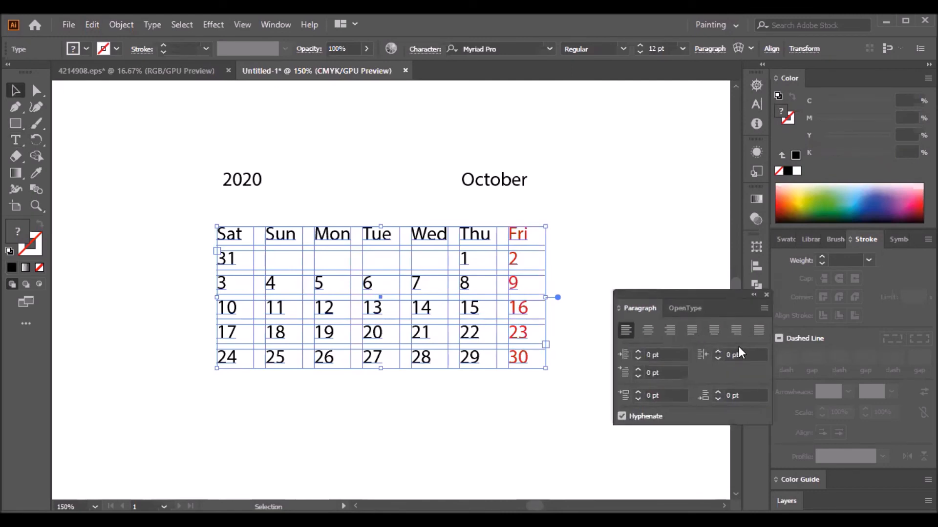
click(648, 331)
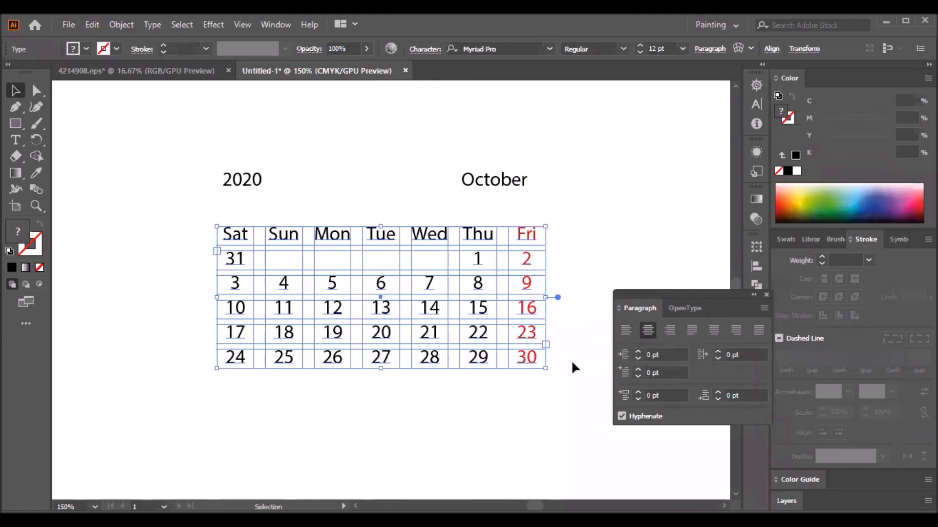
click(131, 354)
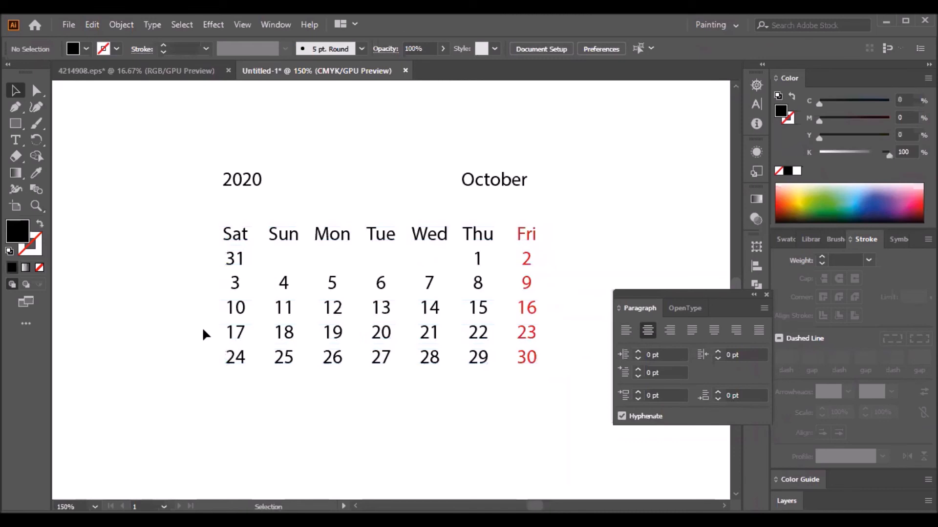